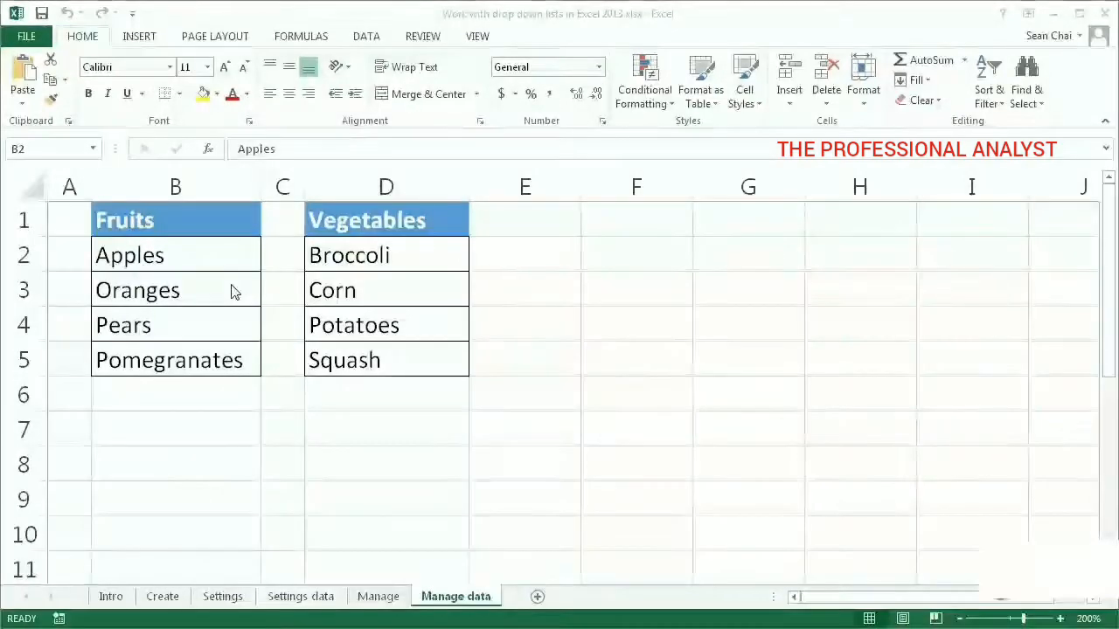
Hide columns B through D containing the Fruits and Vegetables lists on the Manage data sheet
left_click(202, 188)
left_click_drag(202, 187, 351, 186)
right_click(352, 186)
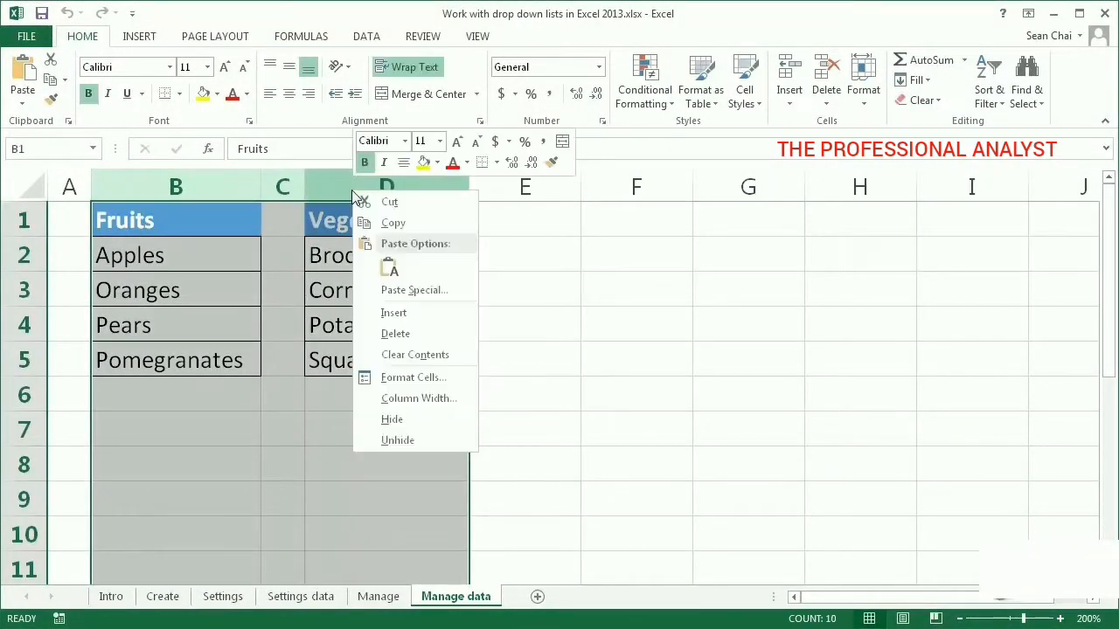
left_click(400, 413)
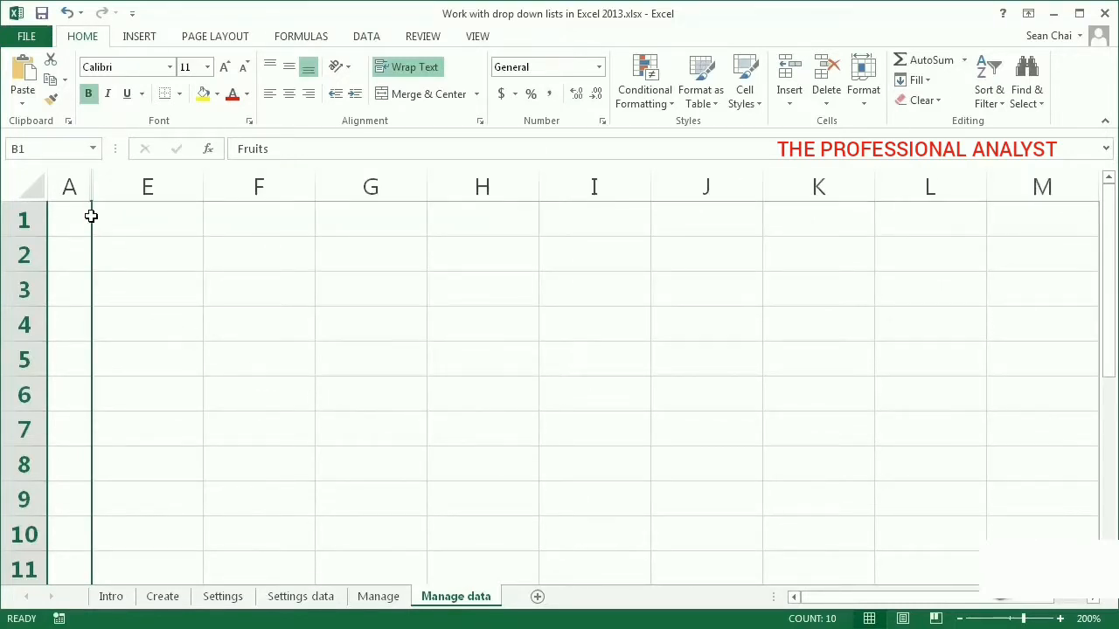
Unhide the hidden columns between A and E on the Manage data sheet
left_click(71, 189)
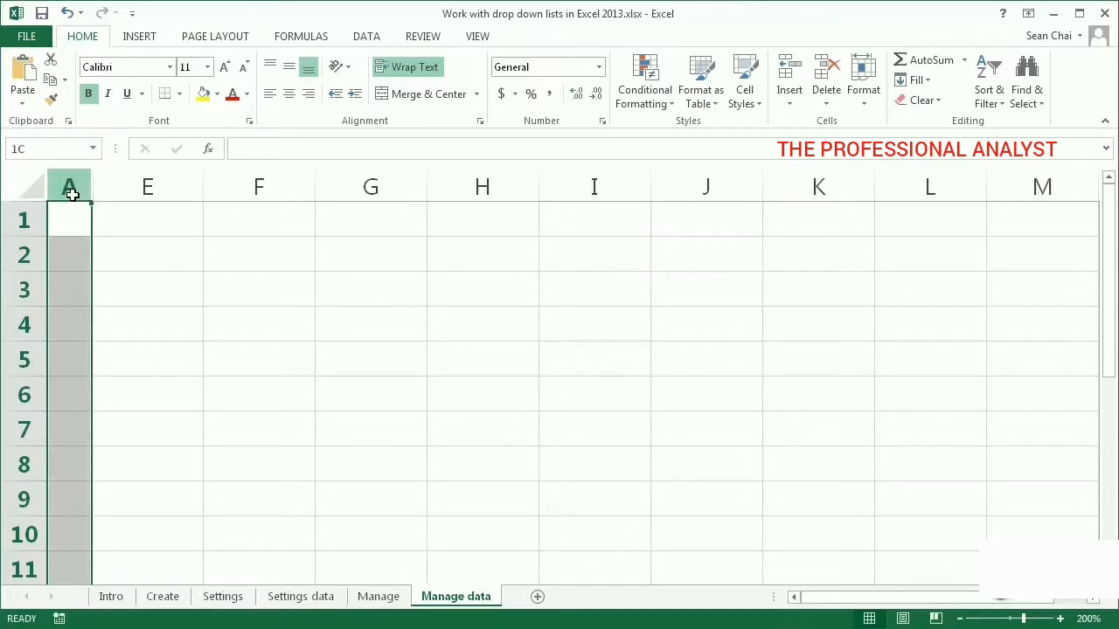
left_click_drag(71, 194, 111, 184)
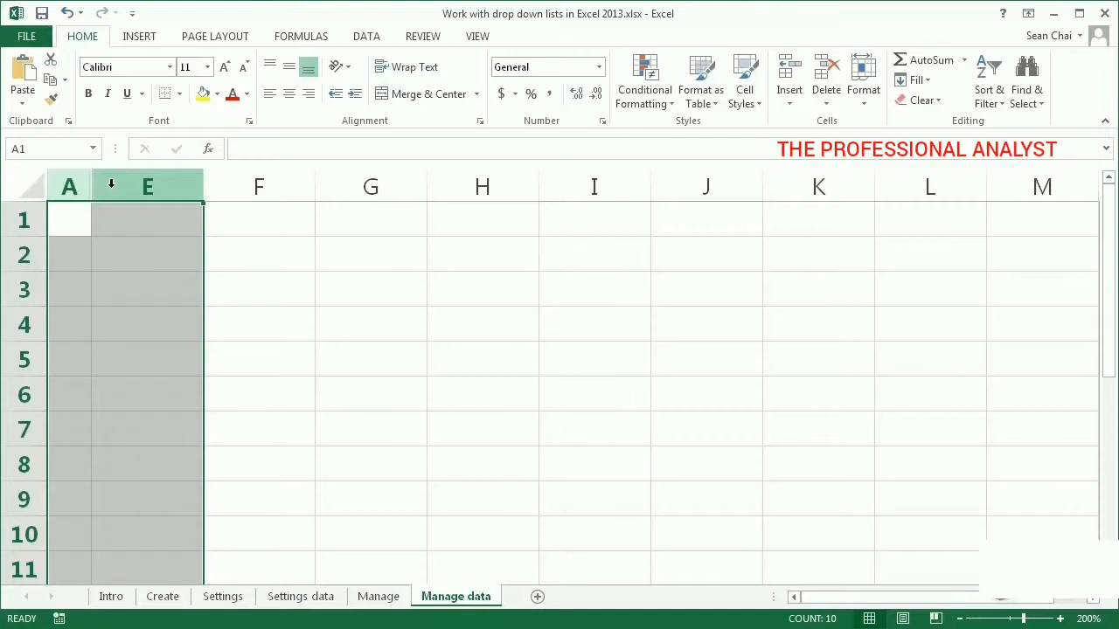
right_click(112, 187)
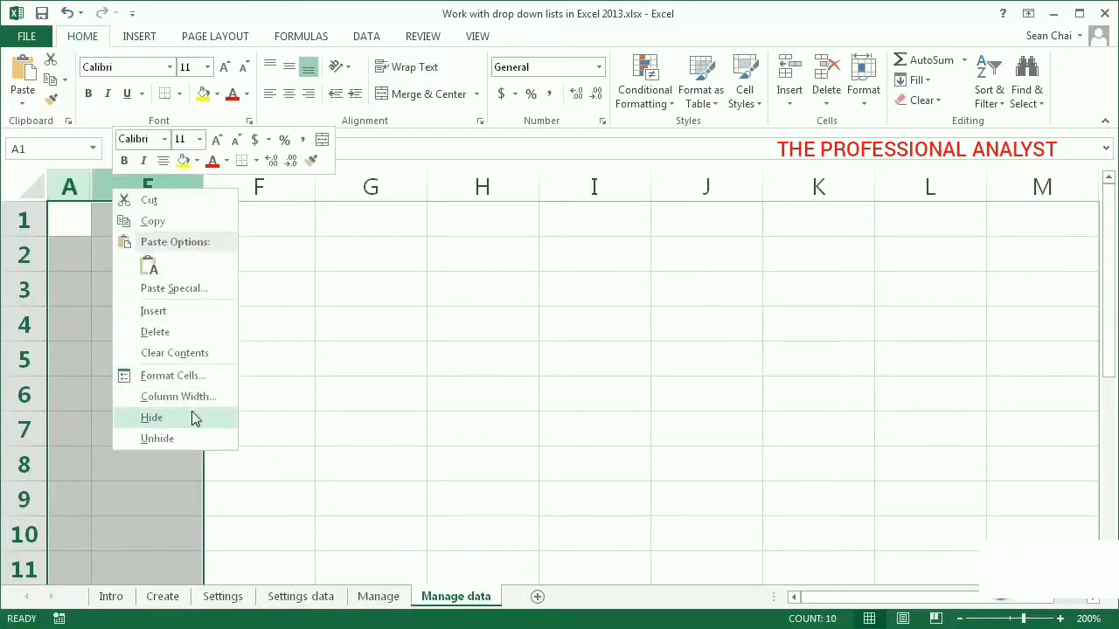
left_click(196, 437)
left_click(196, 432)
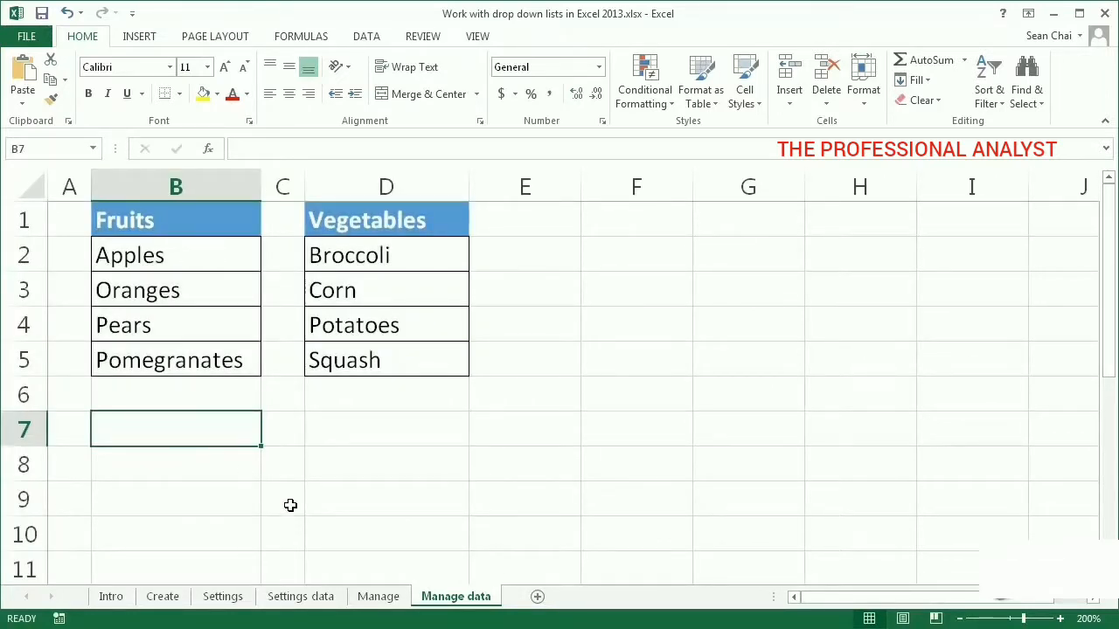
Hide the Manage data worksheet and unhide it again from the Manage sheet
right_click(458, 601)
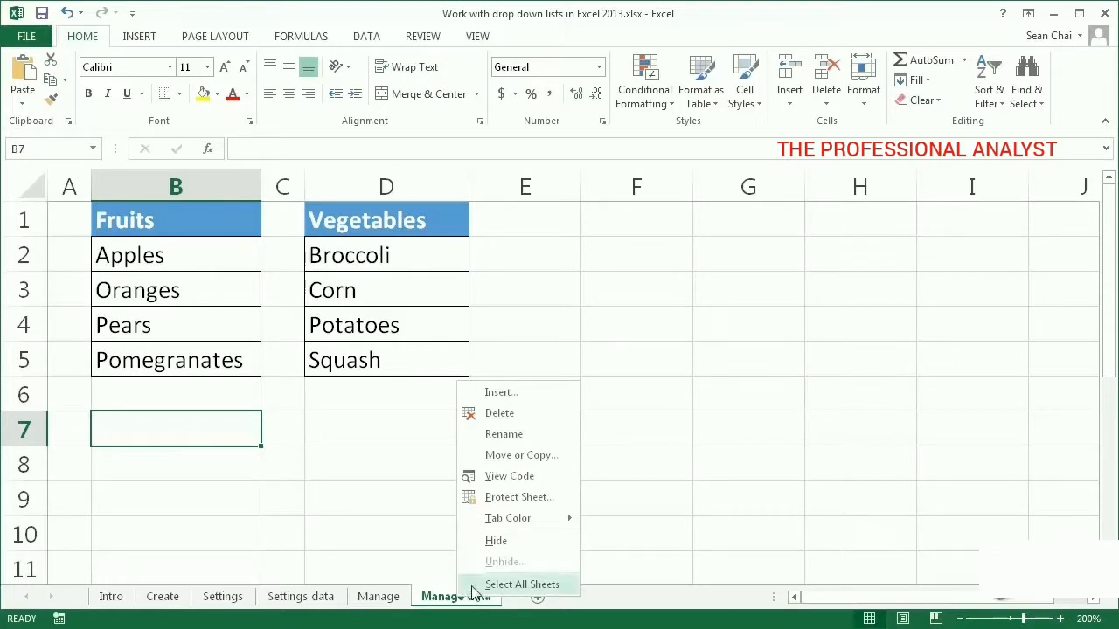
left_click(504, 541)
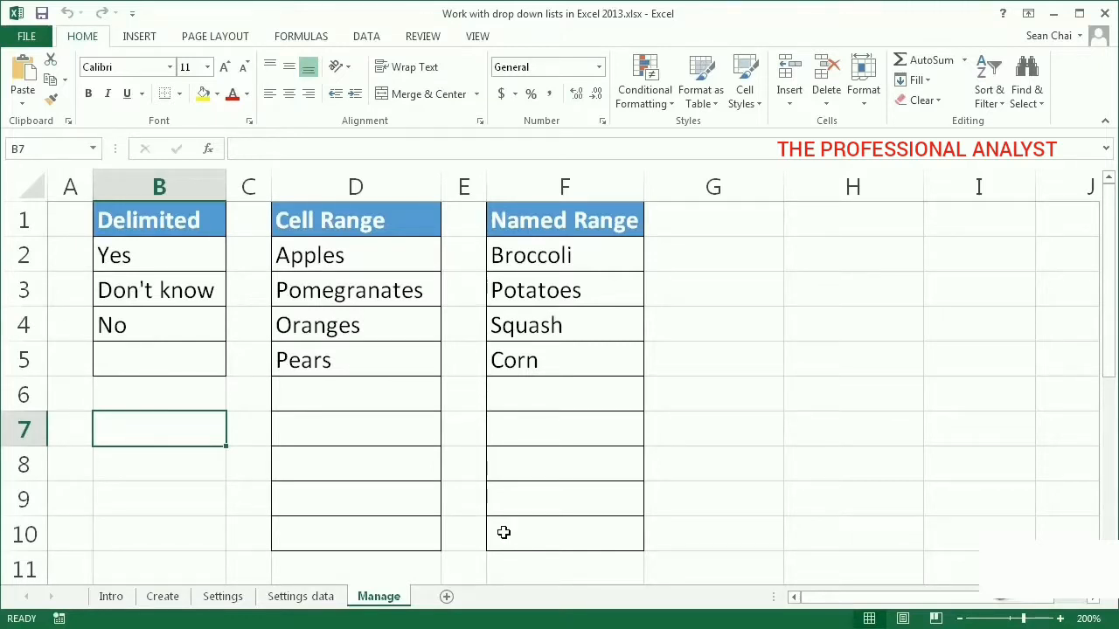
right_click(400, 601)
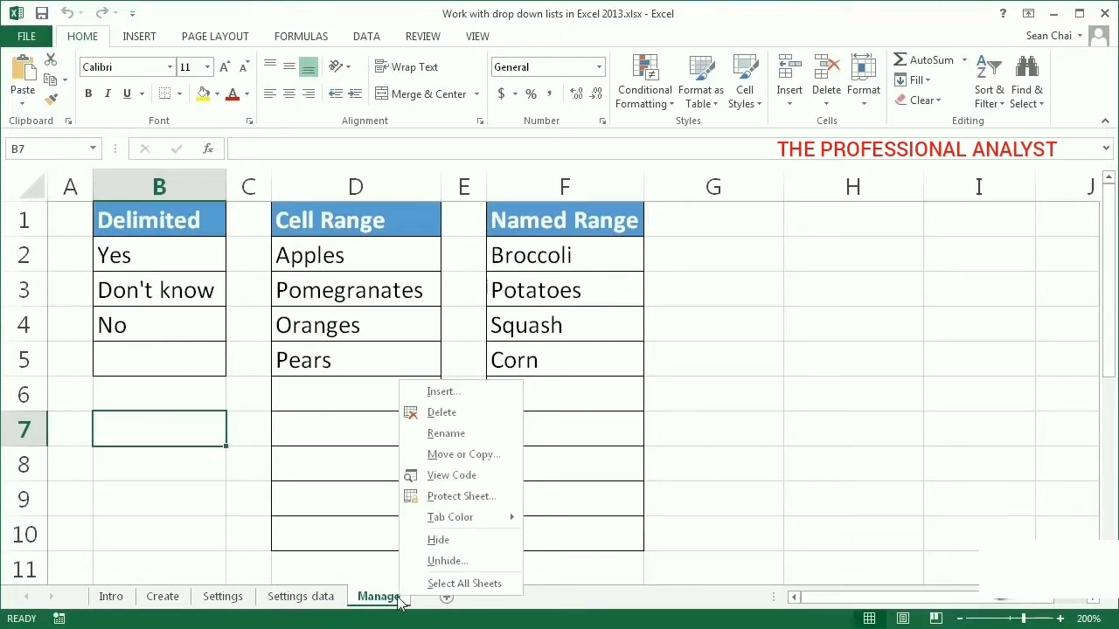
left_click(448, 562)
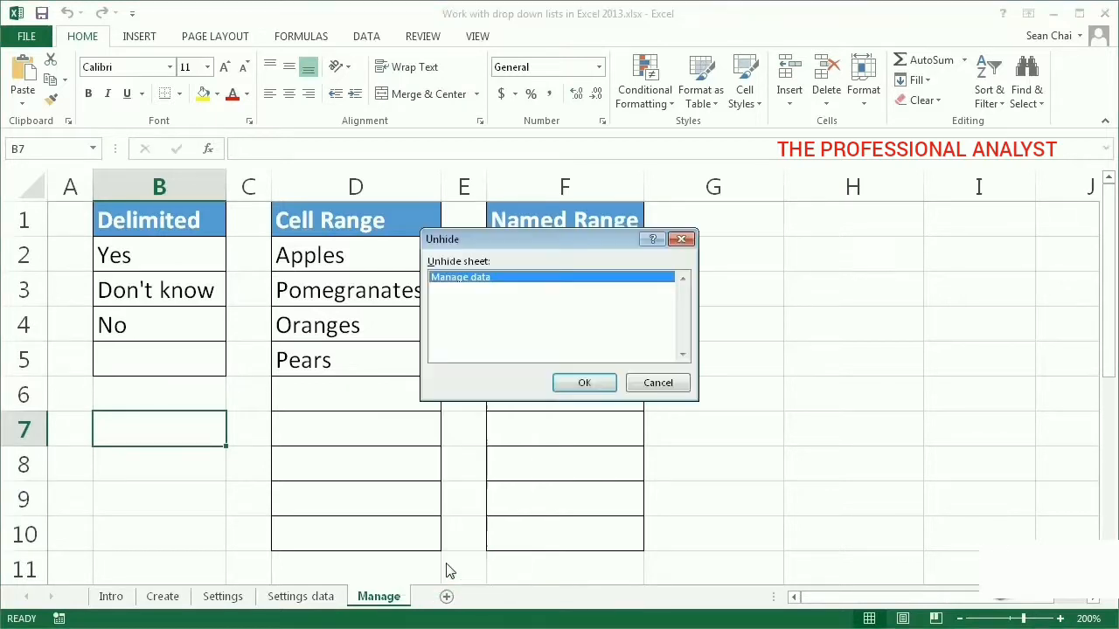
left_click(578, 386)
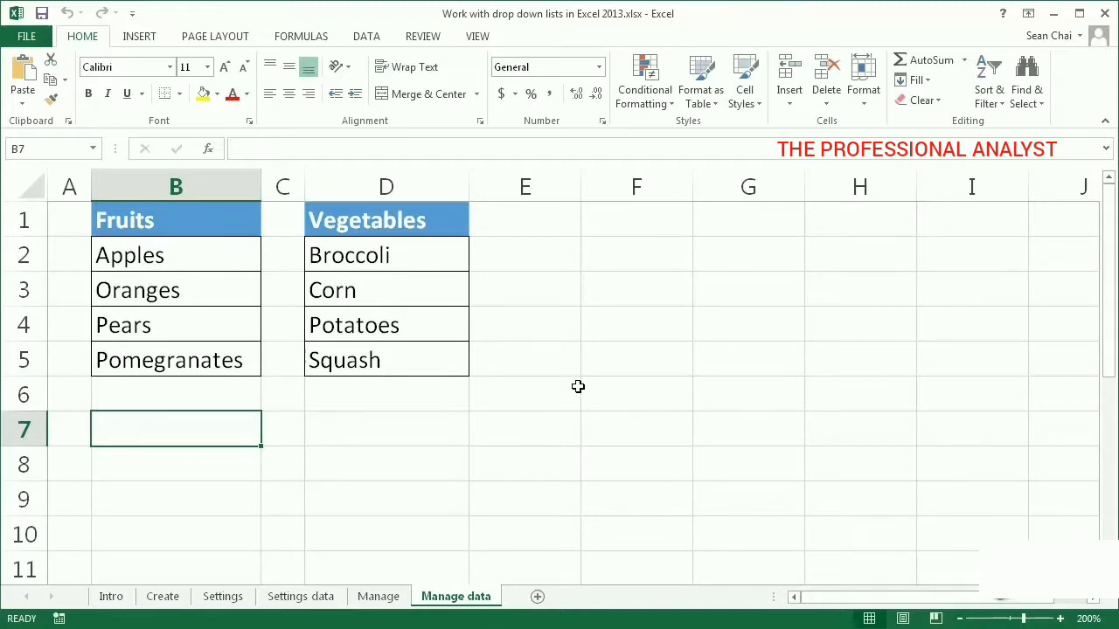
Protect the Manage data sheet by entering and confirming a sheet password, and try to edit a cell on it
right_click(462, 598)
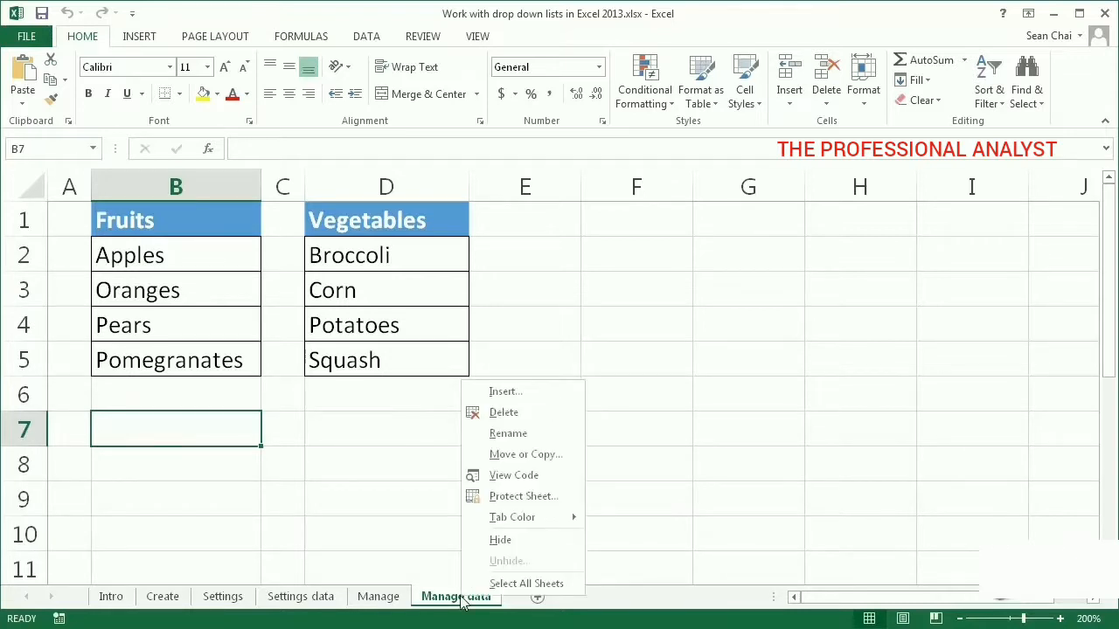
left_click(521, 497)
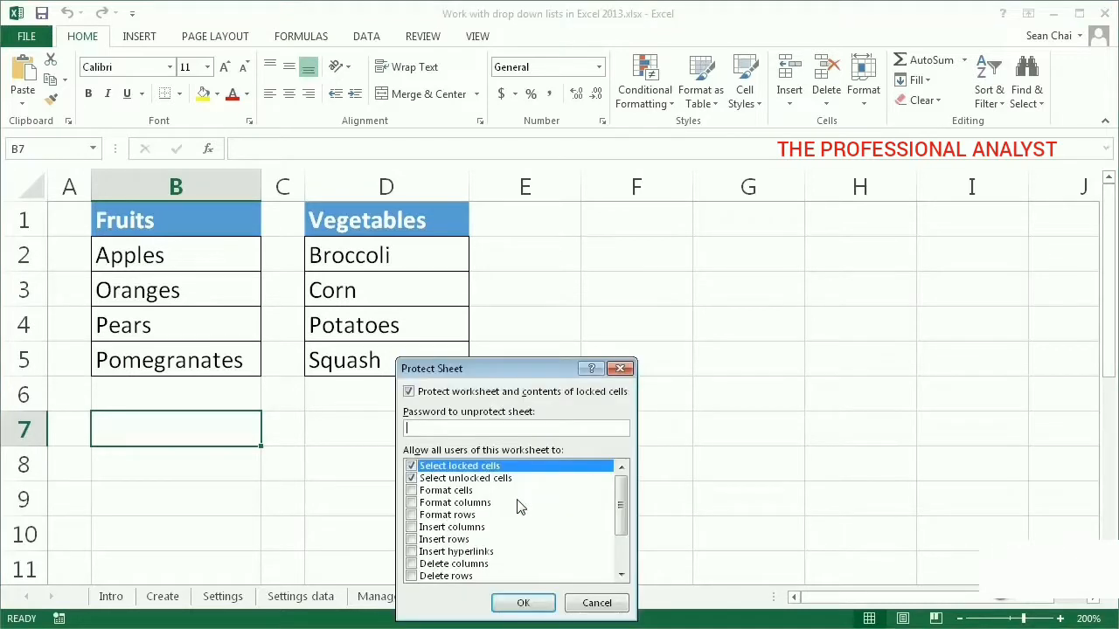
type("••••")
left_click(521, 603)
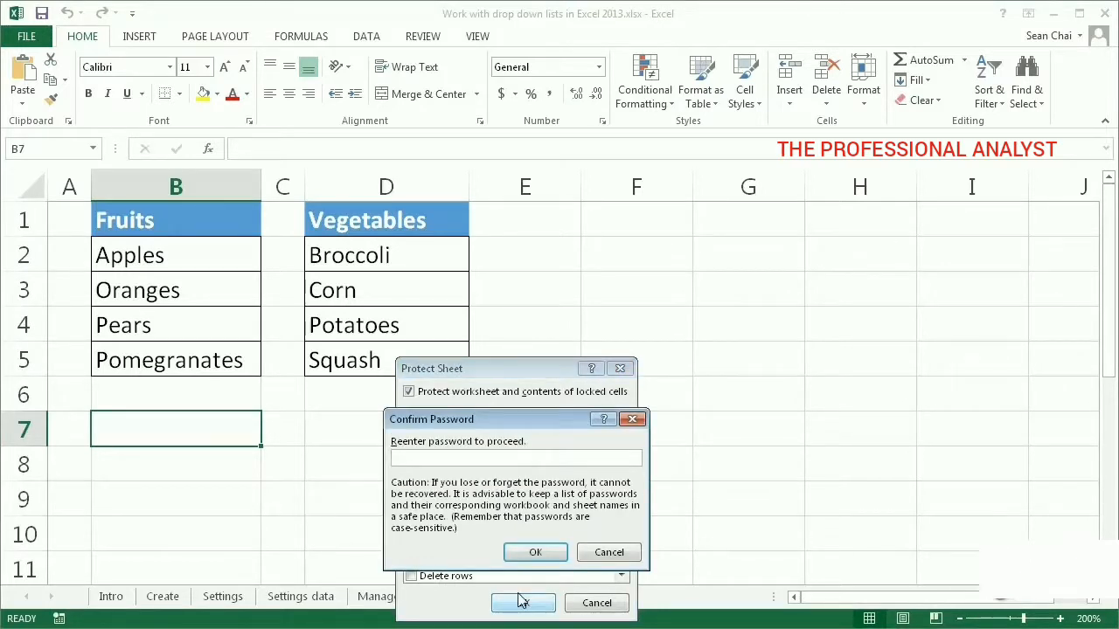
type("••••")
left_click(530, 554)
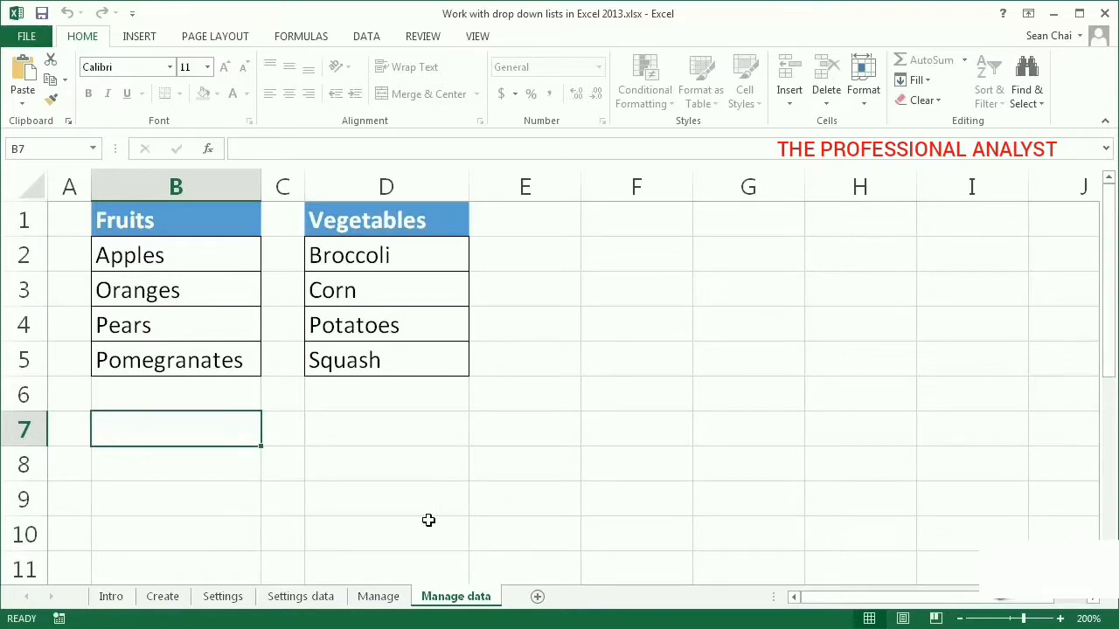
double_click(235, 445)
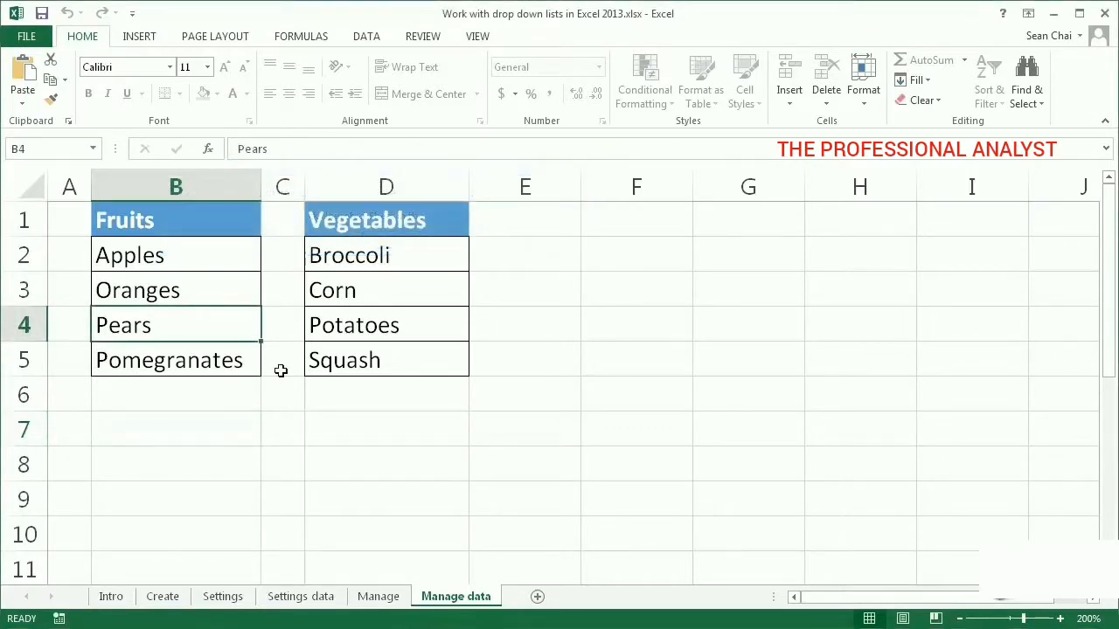
Unprotect the Manage data sheet by entering the sheet password
right_click(456, 598)
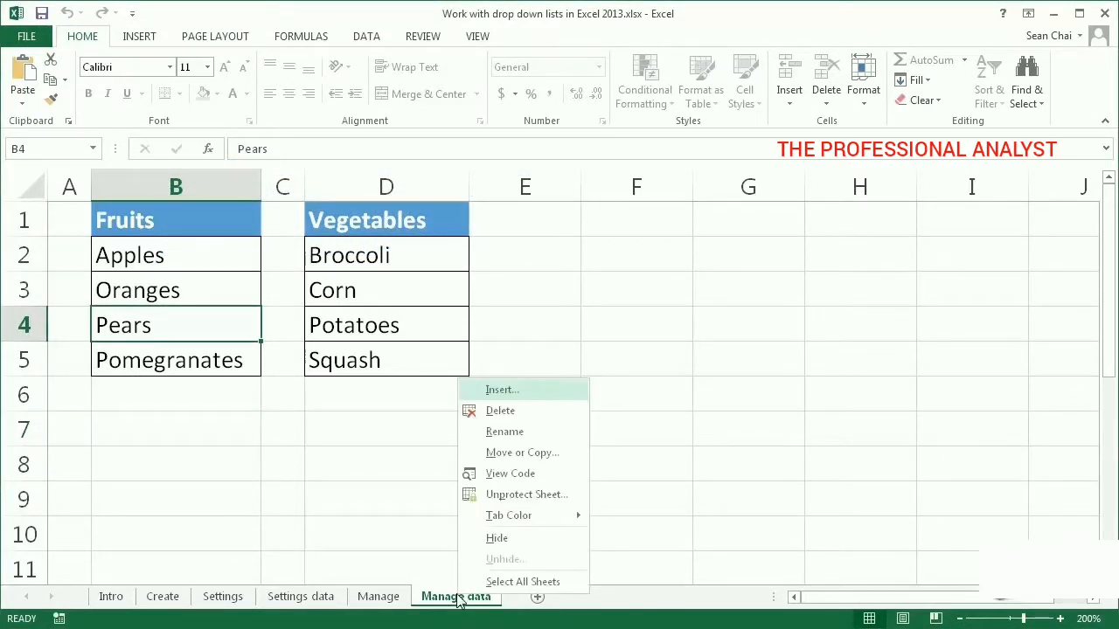
left_click(514, 494)
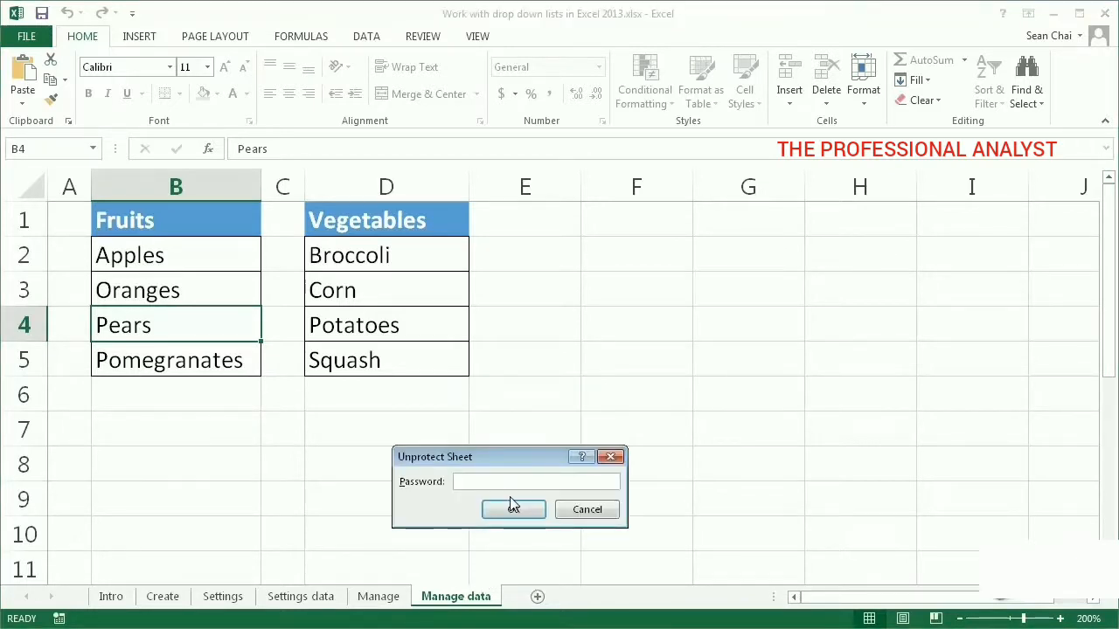
type("••••")
left_click(512, 511)
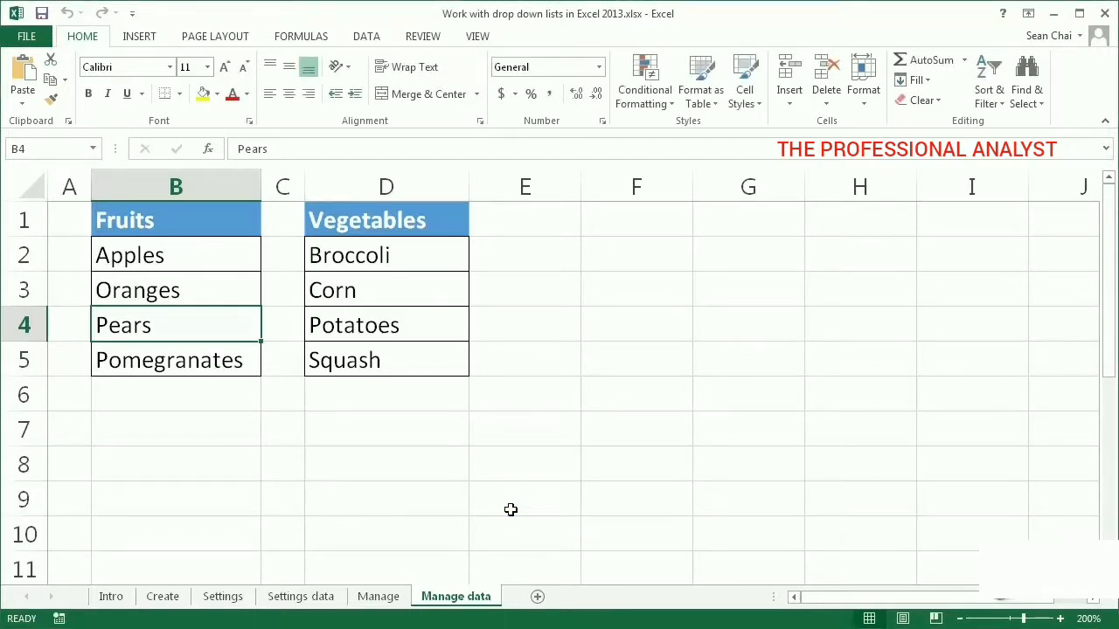
Remove the Locked protection attribute from all cells of the Manage data sheet
left_click(204, 457)
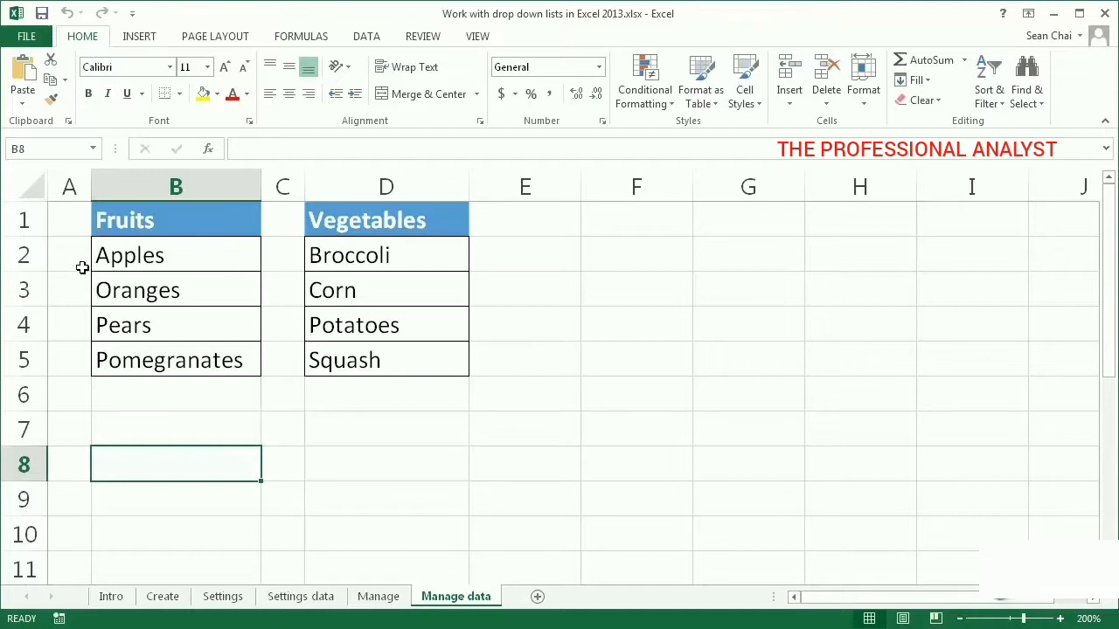
left_click(33, 183)
right_click(35, 185)
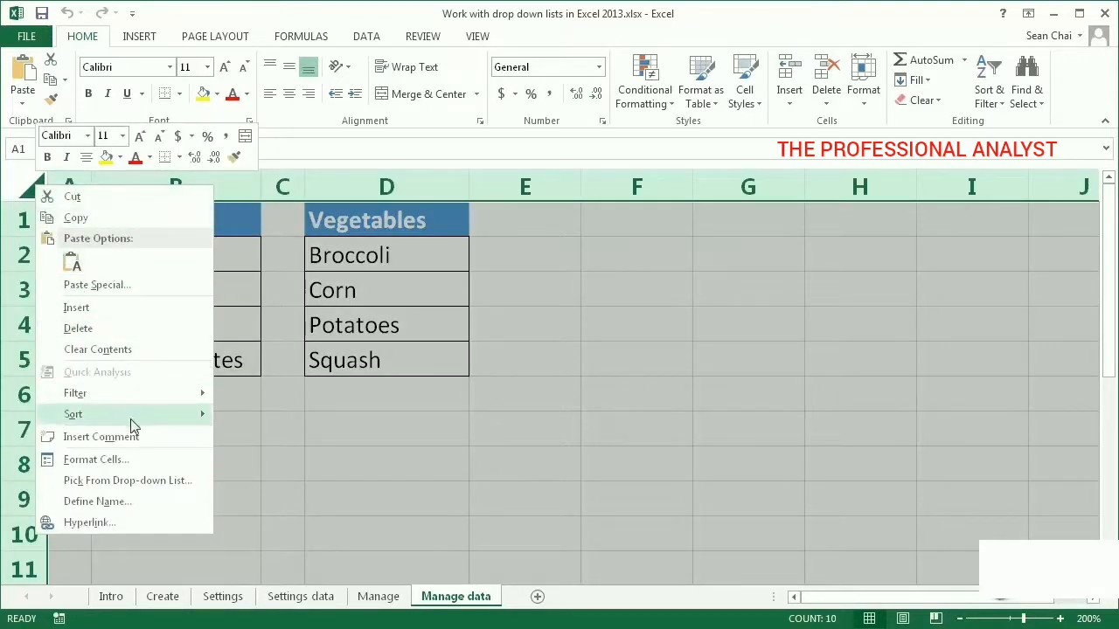
left_click(144, 464)
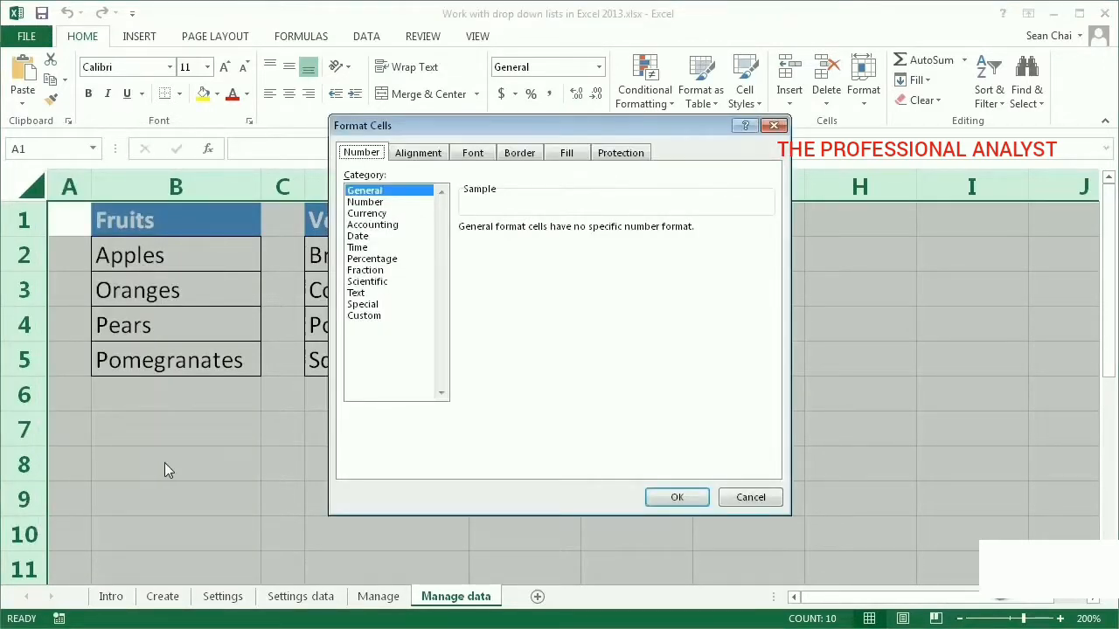
left_click(616, 160)
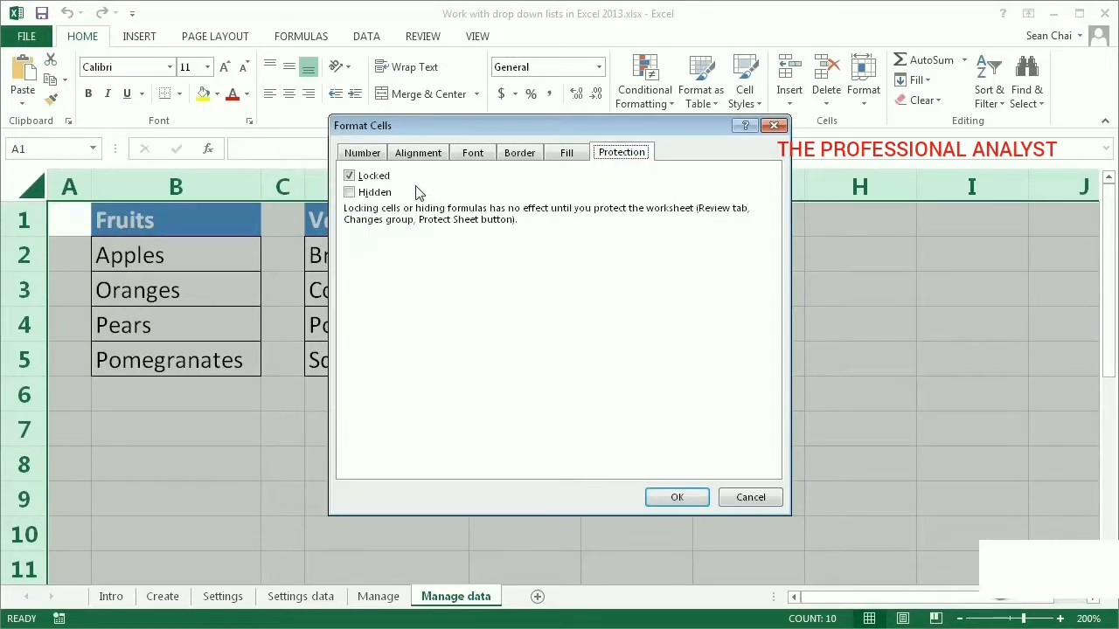
left_click(372, 178)
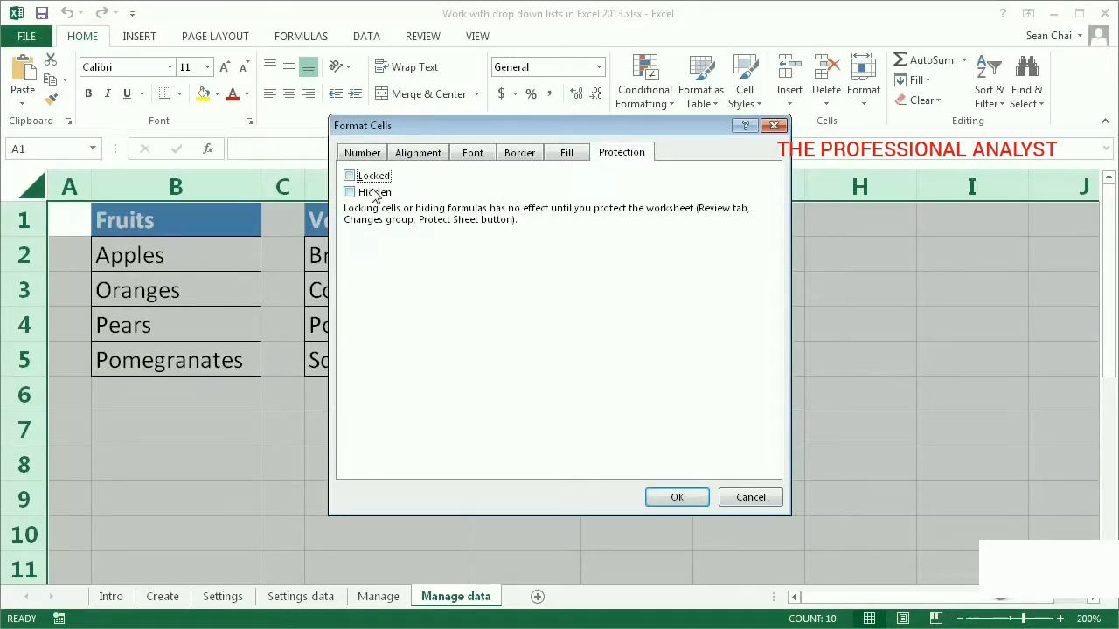
left_click(679, 496)
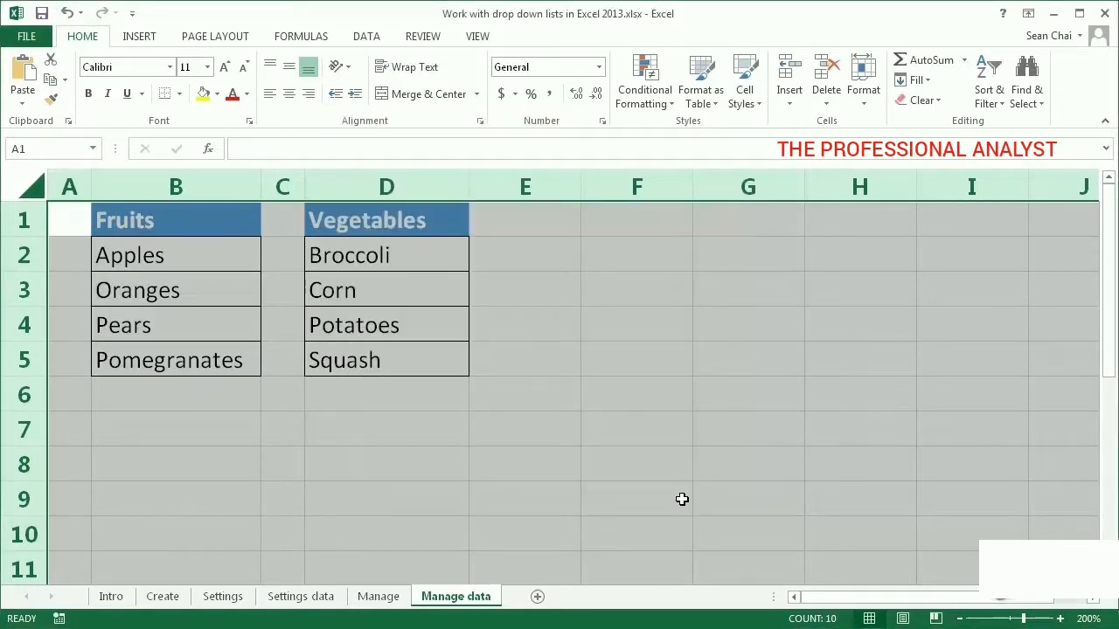
Set the Fruits and Vegetables lists in cells B1:D5 to Locked in the cell protection format
left_click(182, 224)
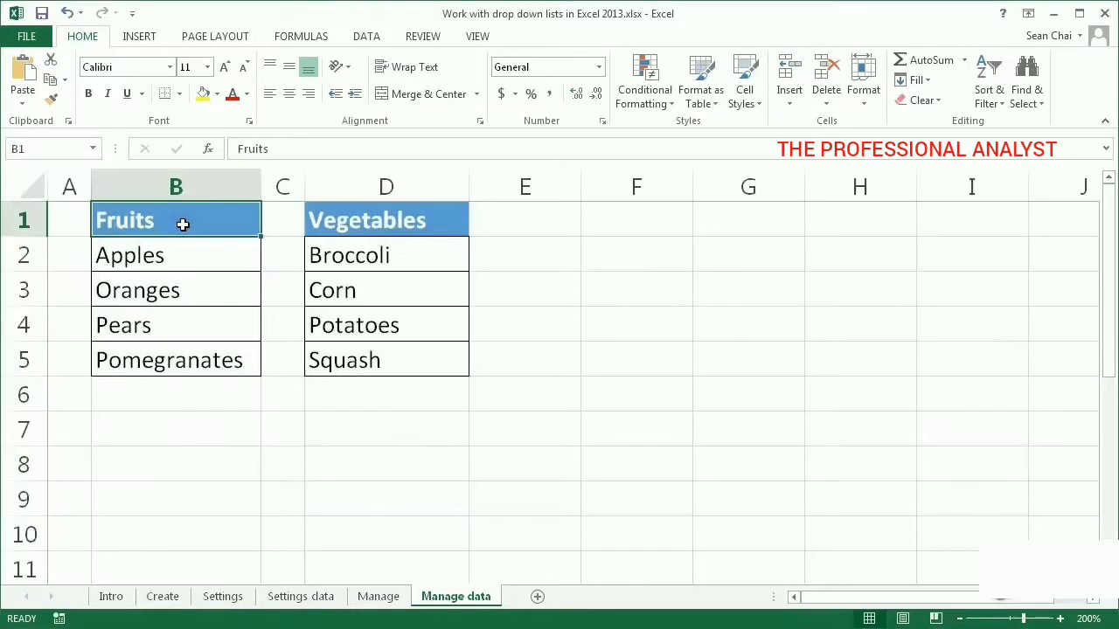
left_click_drag(182, 223, 354, 367)
right_click(356, 371)
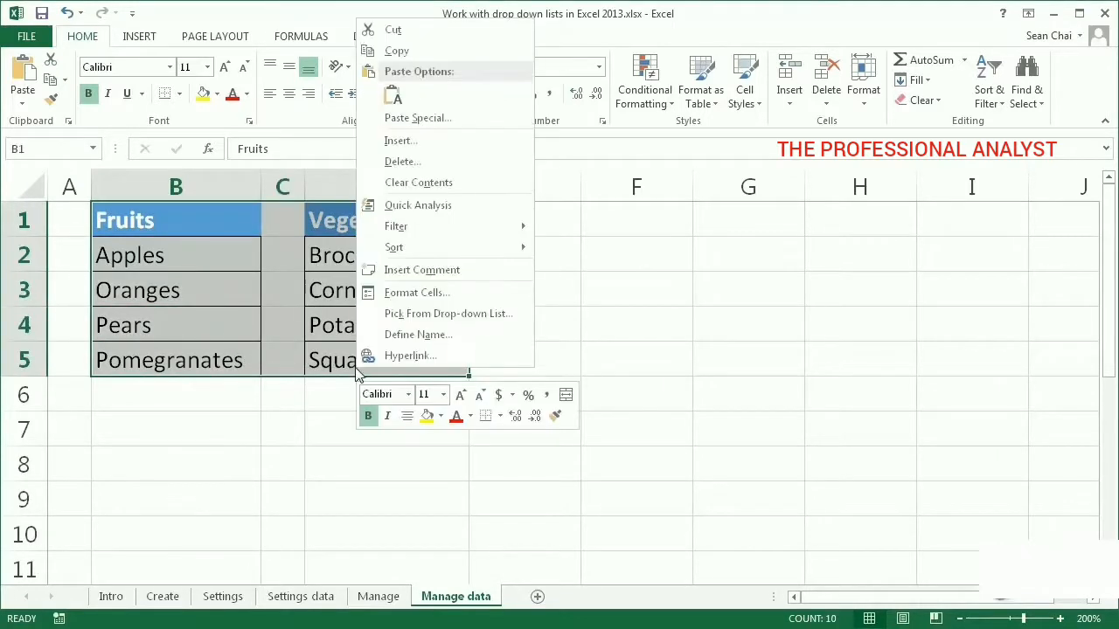
left_click(403, 294)
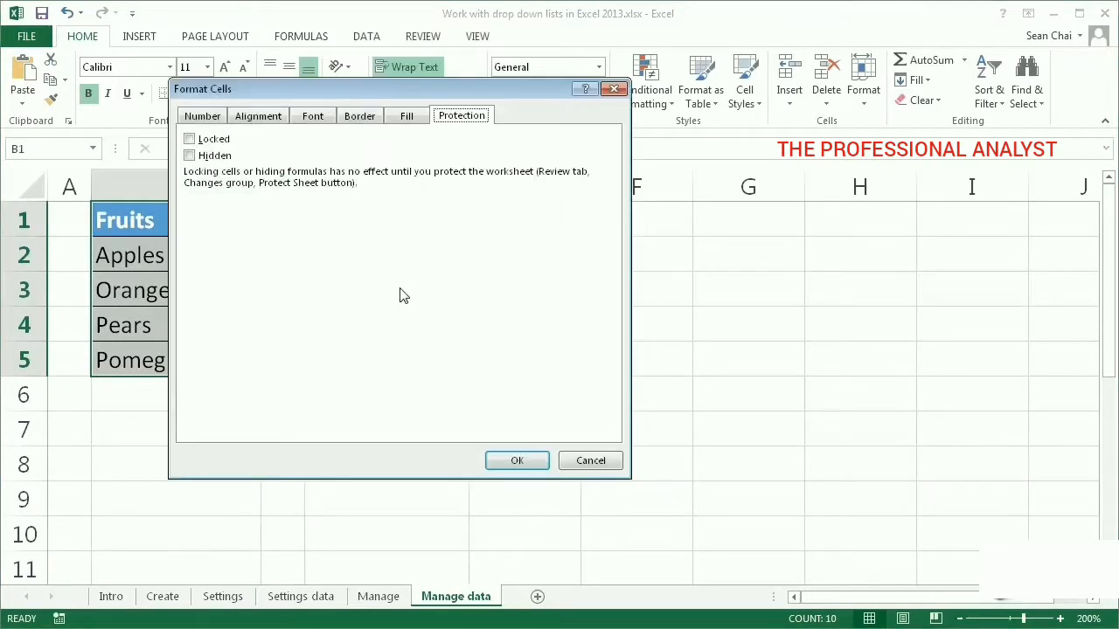
left_click(223, 142)
left_click(514, 459)
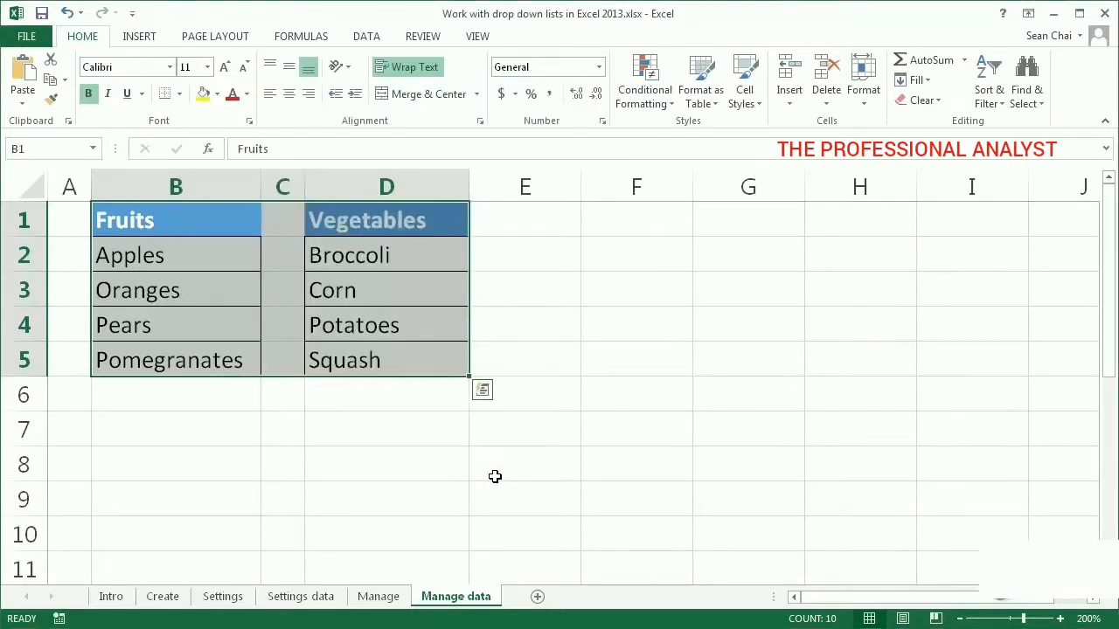
Enter the note "Need to add bananas" in the unlocked cell B8
left_click(217, 452)
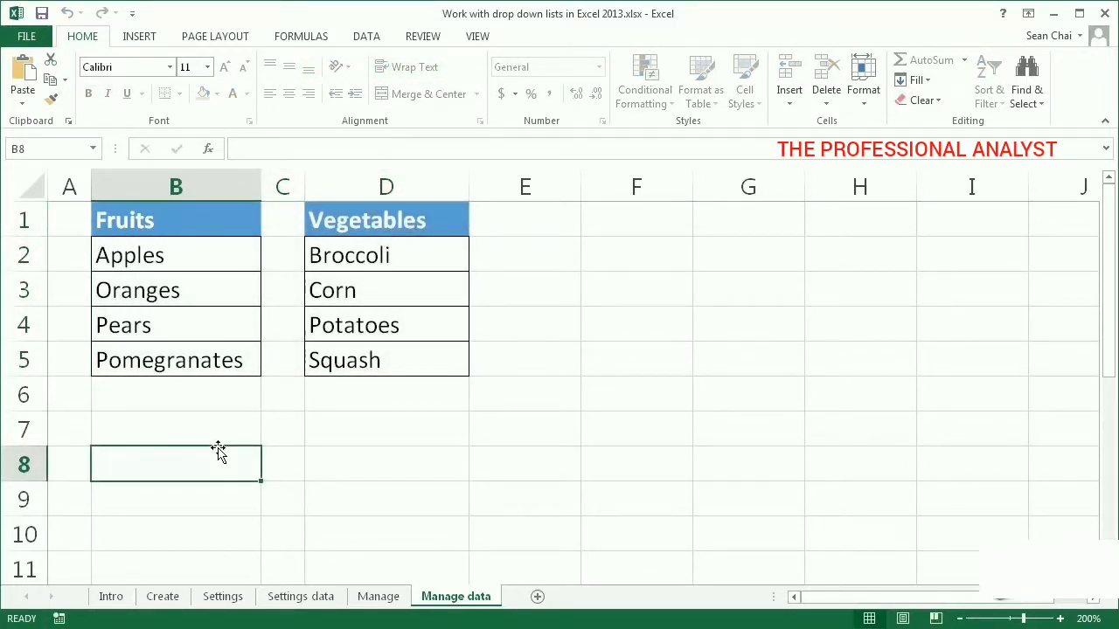
type("Need t")
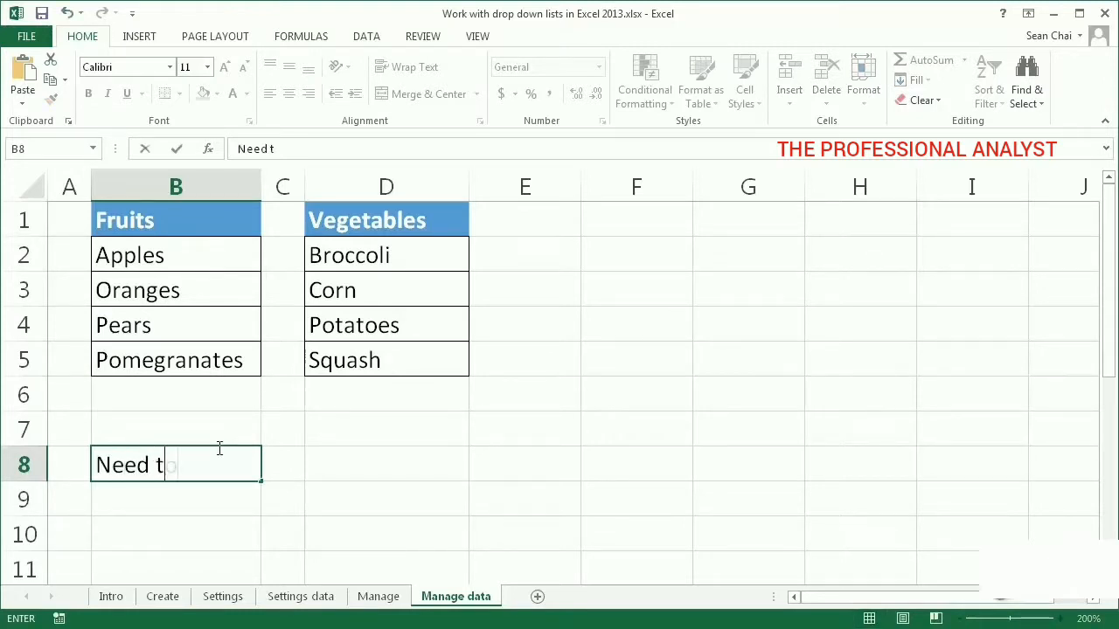
type("o add ban")
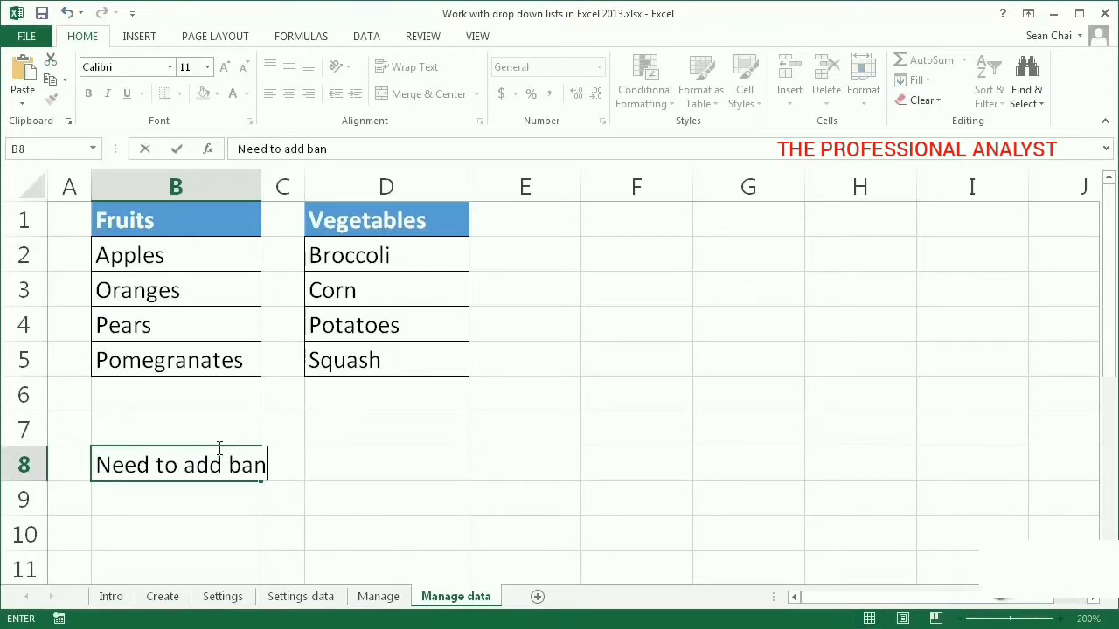
type("anas")
key("Return")
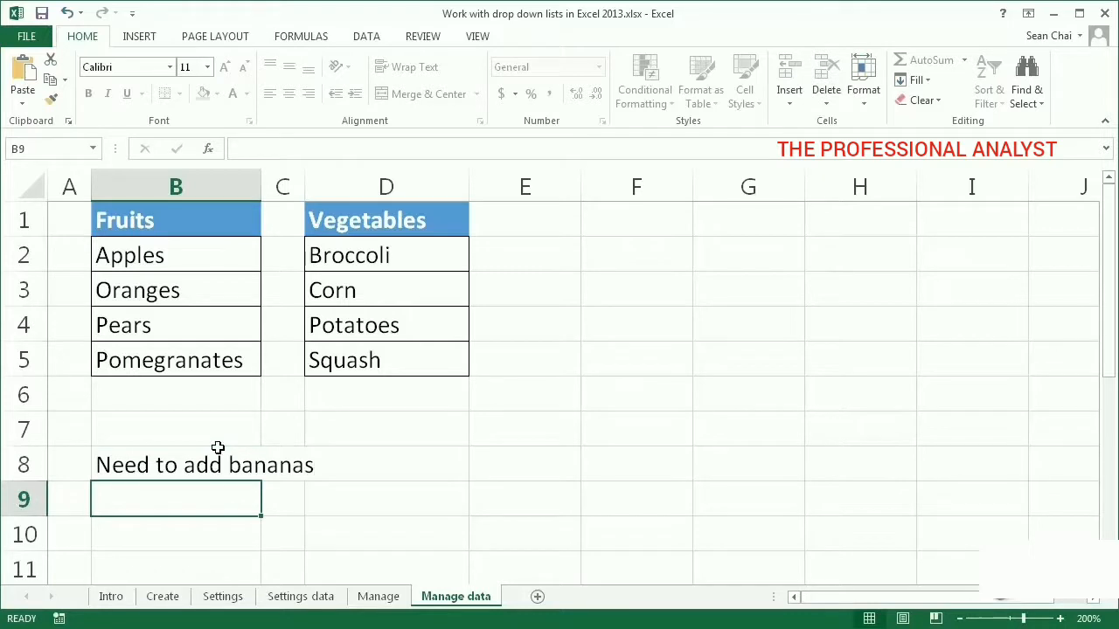
Try to edit the locked Oranges entry in cell B3
left_click(212, 292)
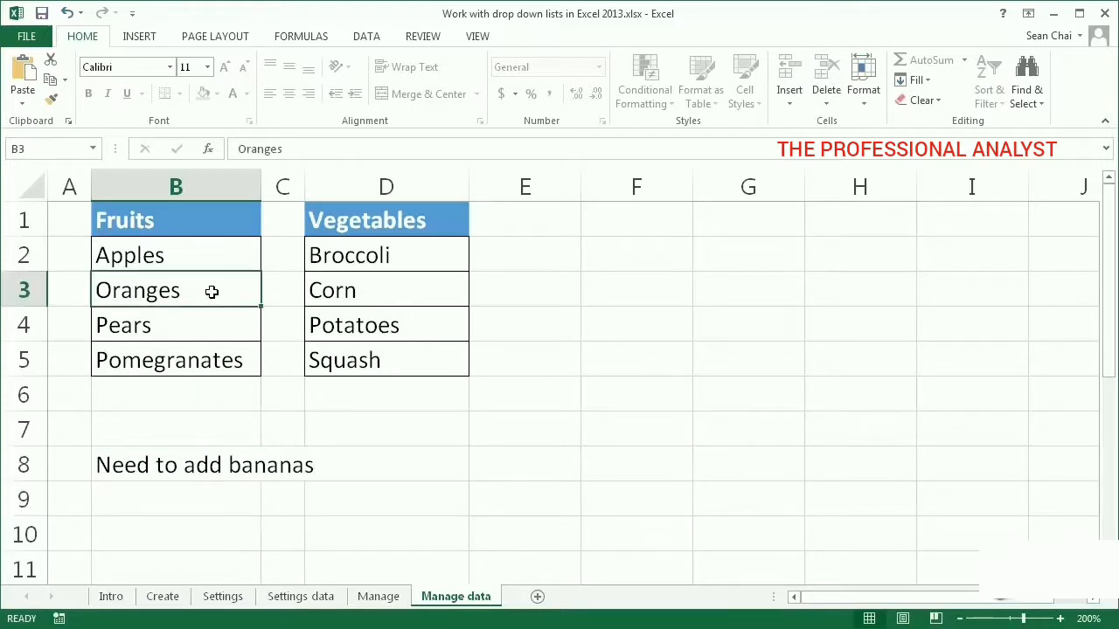
double_click(211, 292)
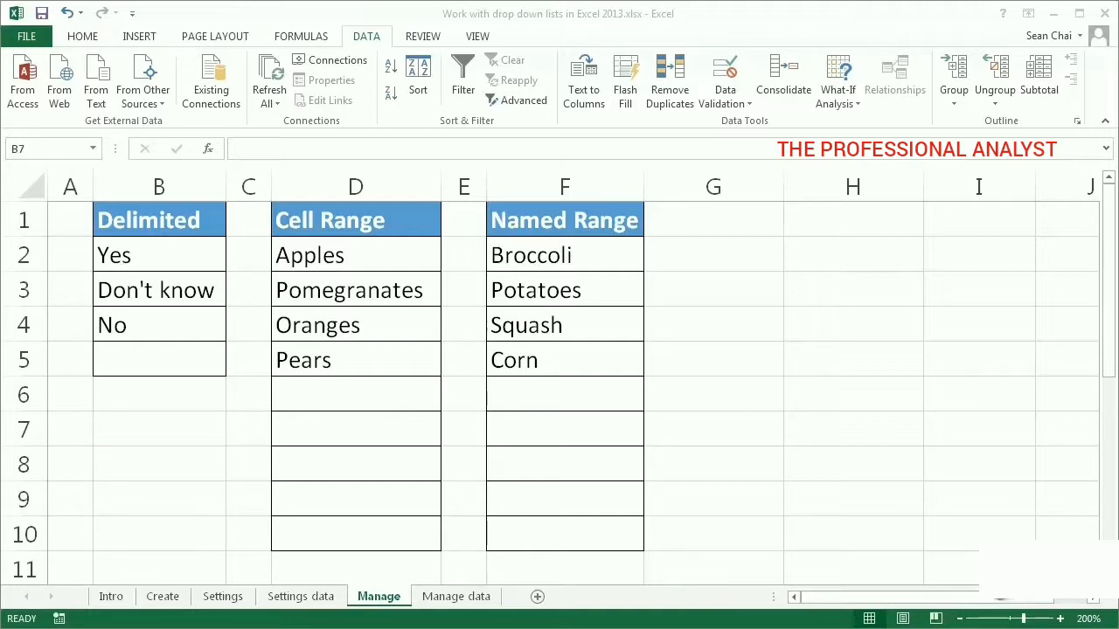
Replace Don't know with Maybe in the data validation list source for cells B2:B5, making the source Yes,No,Maybe
left_click(156, 256)
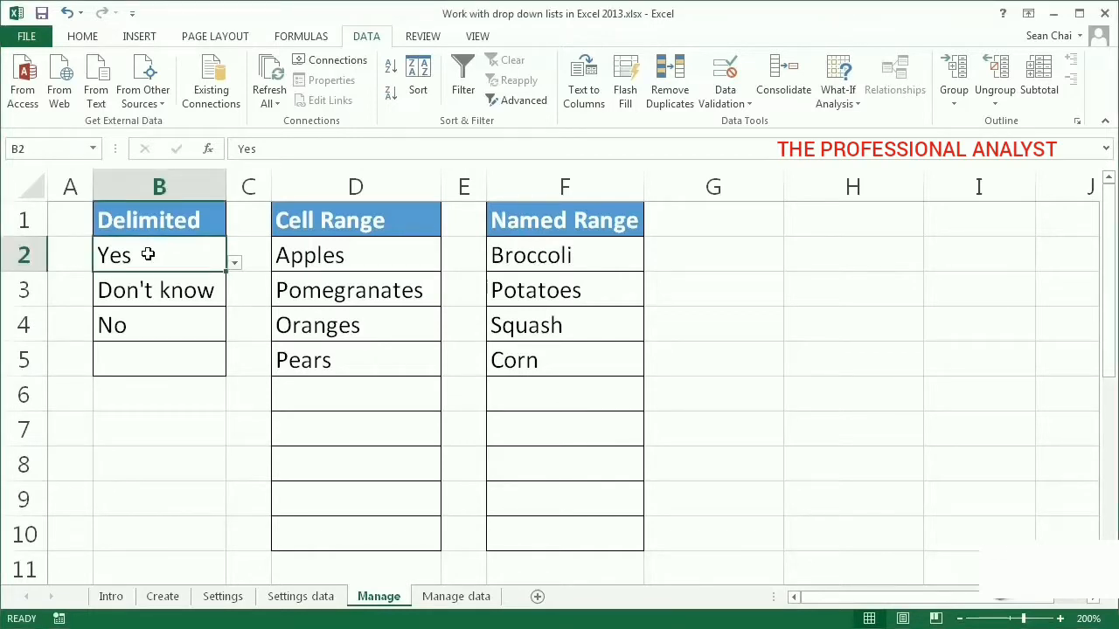
left_click_drag(149, 253, 149, 354)
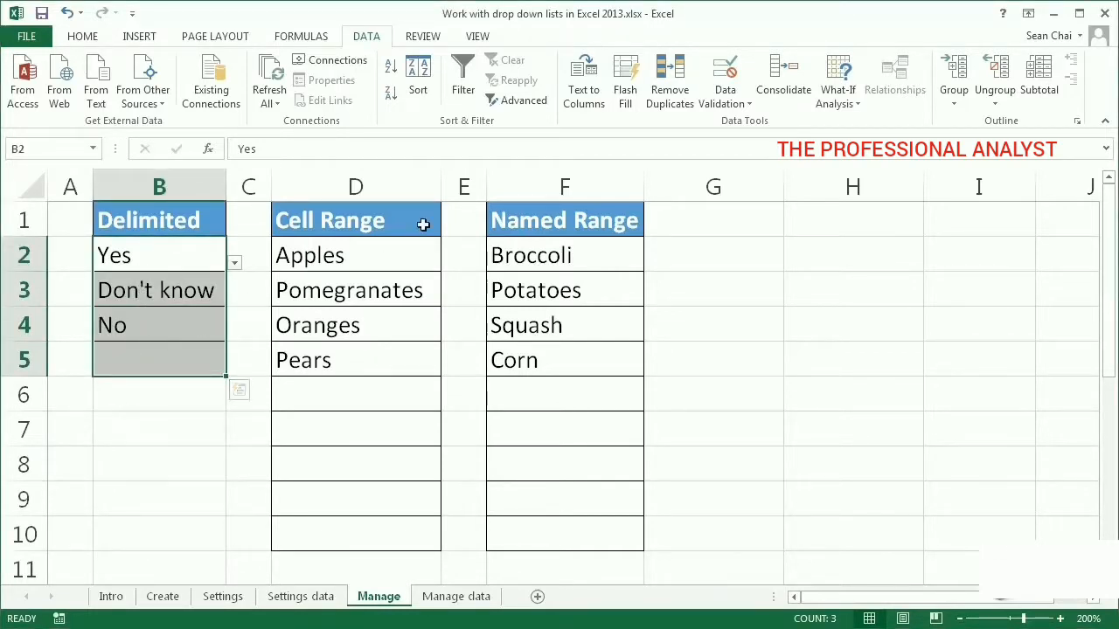
left_click(716, 75)
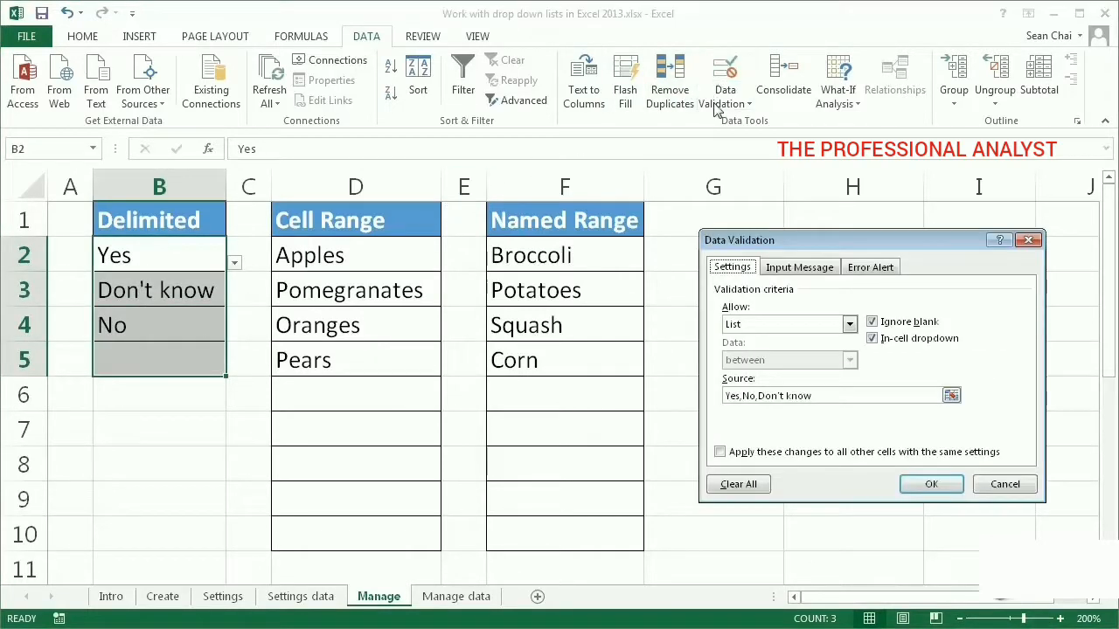
left_click(828, 395)
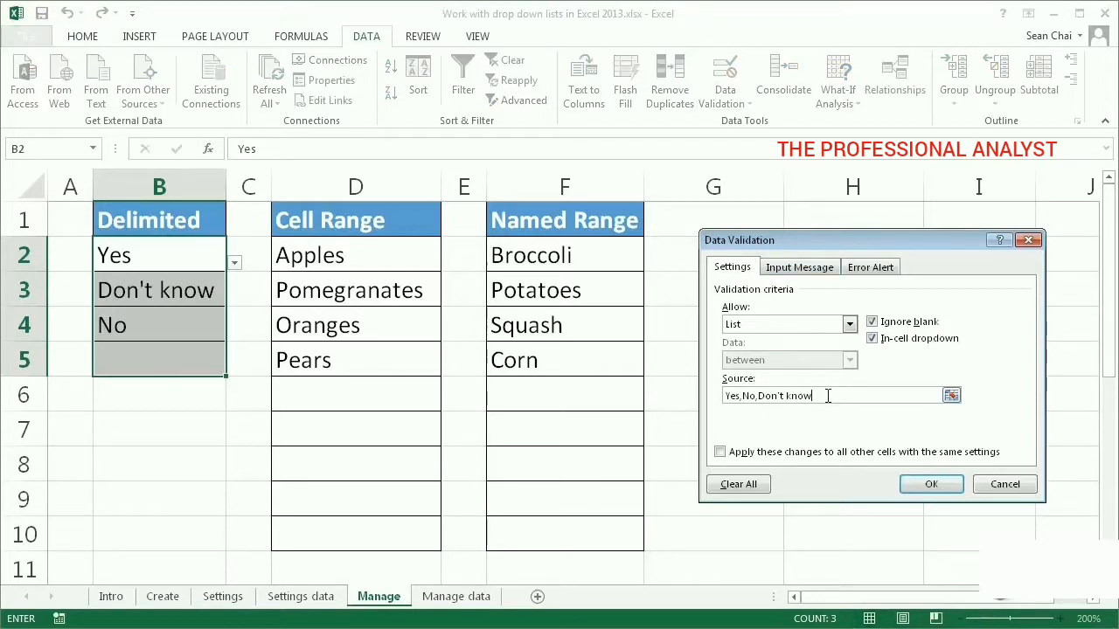
key("BackSpace")
key("BackSpace")
key("BackSpace")
key("BackSpace")
key("BackSpace")
key("BackSpace")
key("BackSpace")
key("BackSpace")
key("BackSpace")
key("BackSpace")
type("Maybe")
left_click(931, 485)
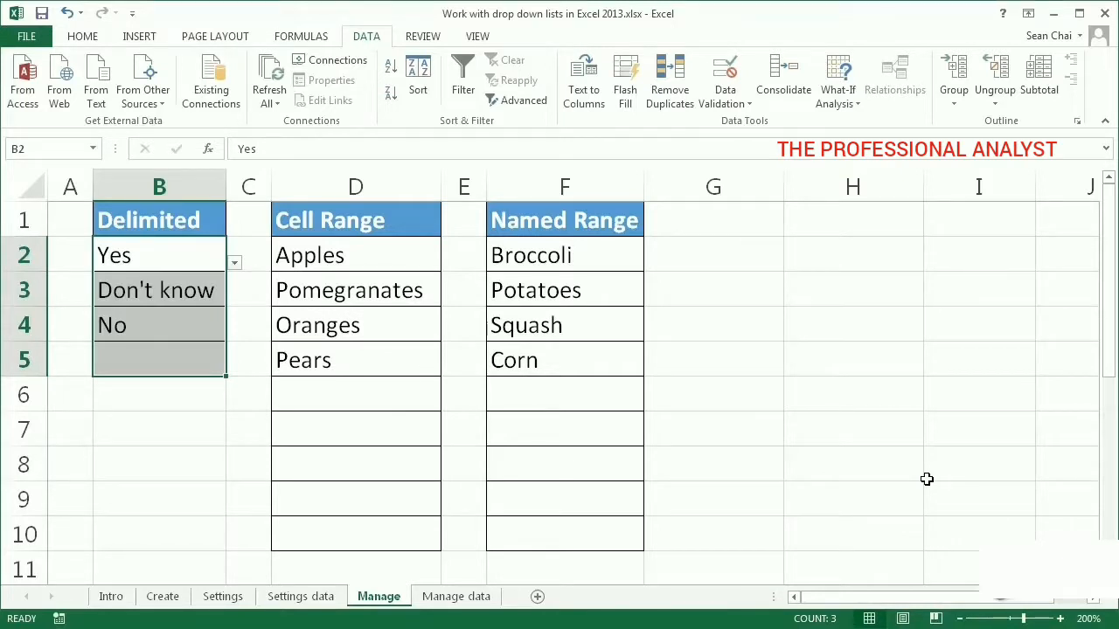
Check the drop-down choices offered in cell B5 of the Delimited column without picking one
left_click(208, 348)
left_click(234, 370)
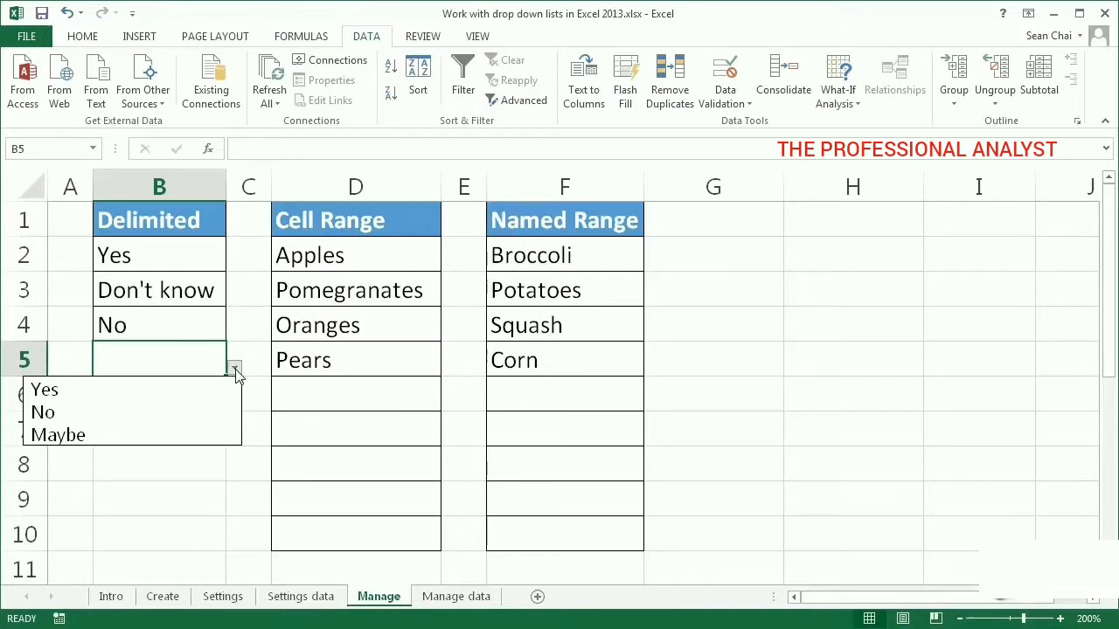
left_click(152, 429)
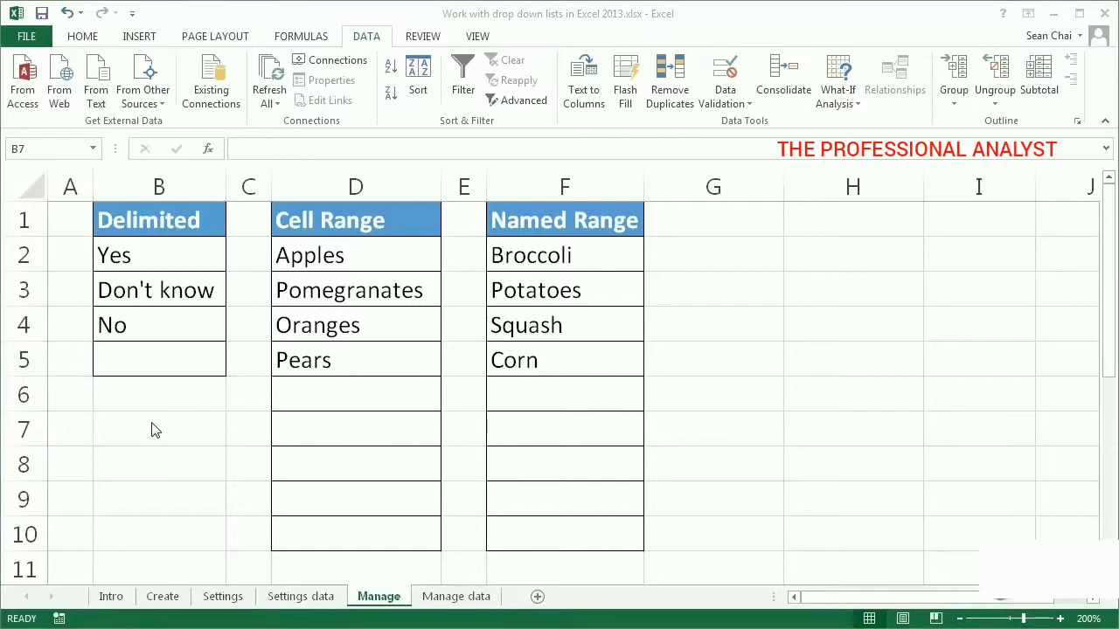
Replace Pomegranates in the Fruits list on the Manage data sheet with Star fruit
left_click(441, 600)
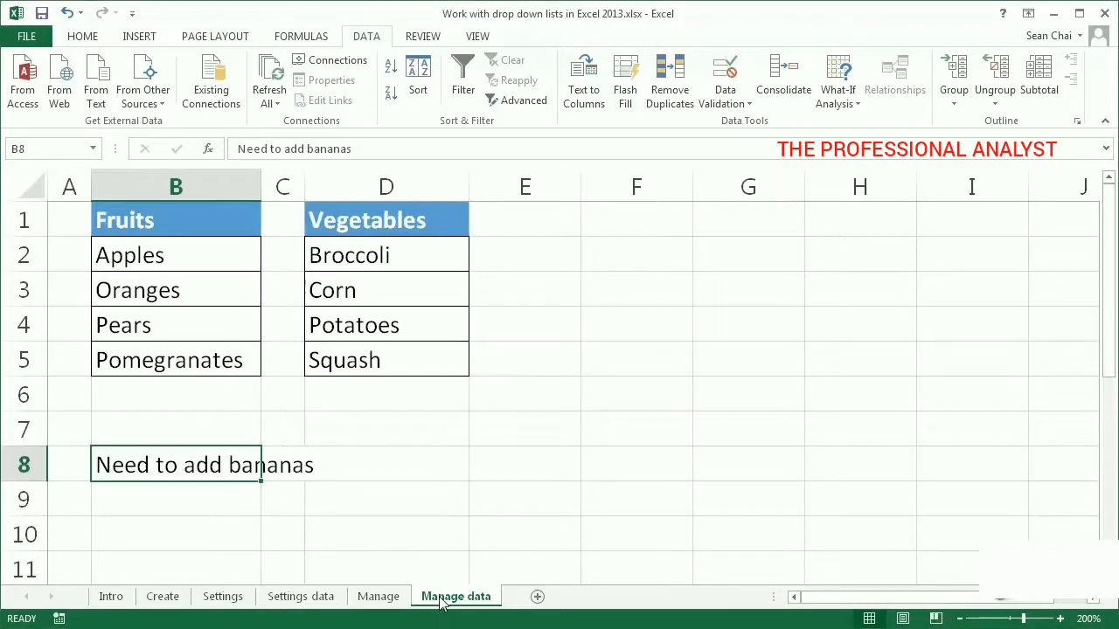
left_click(202, 359)
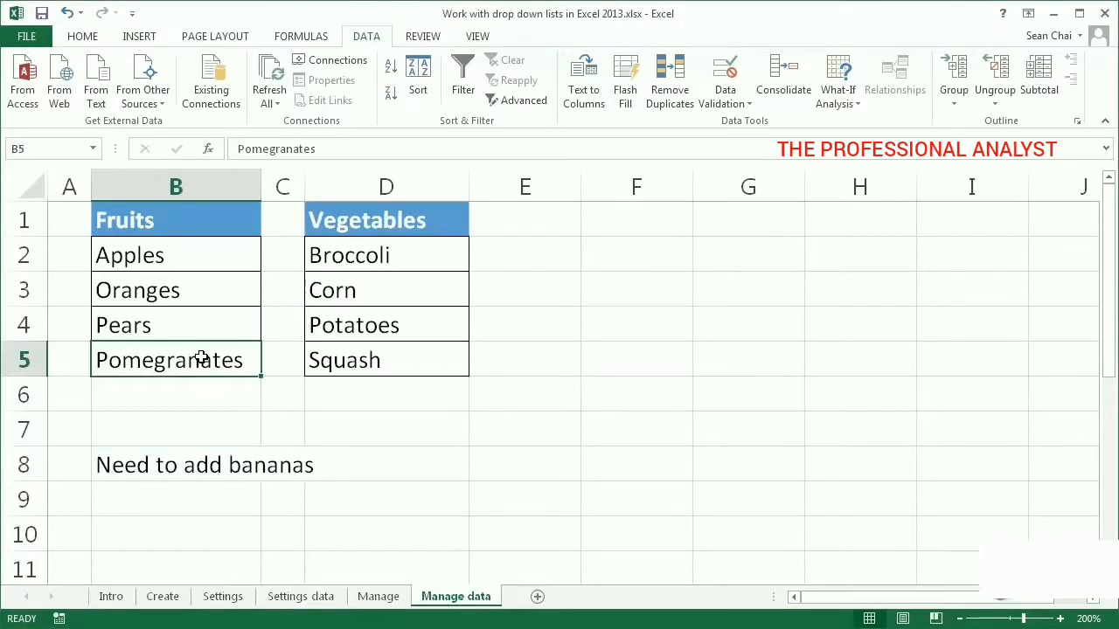
type("Star ")
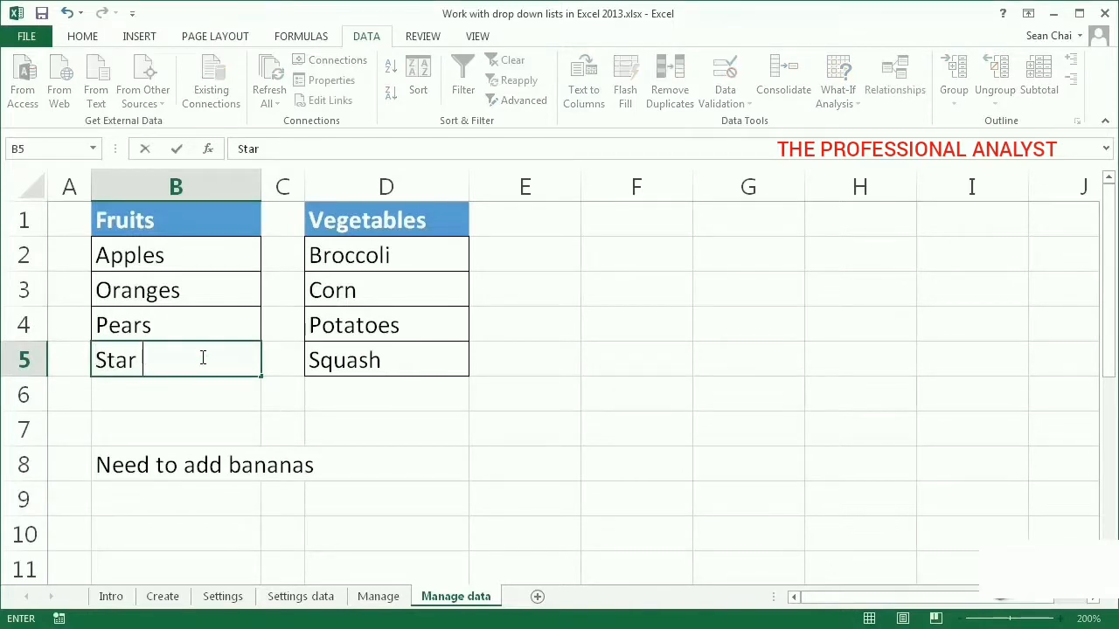
type("fruit")
key("Return")
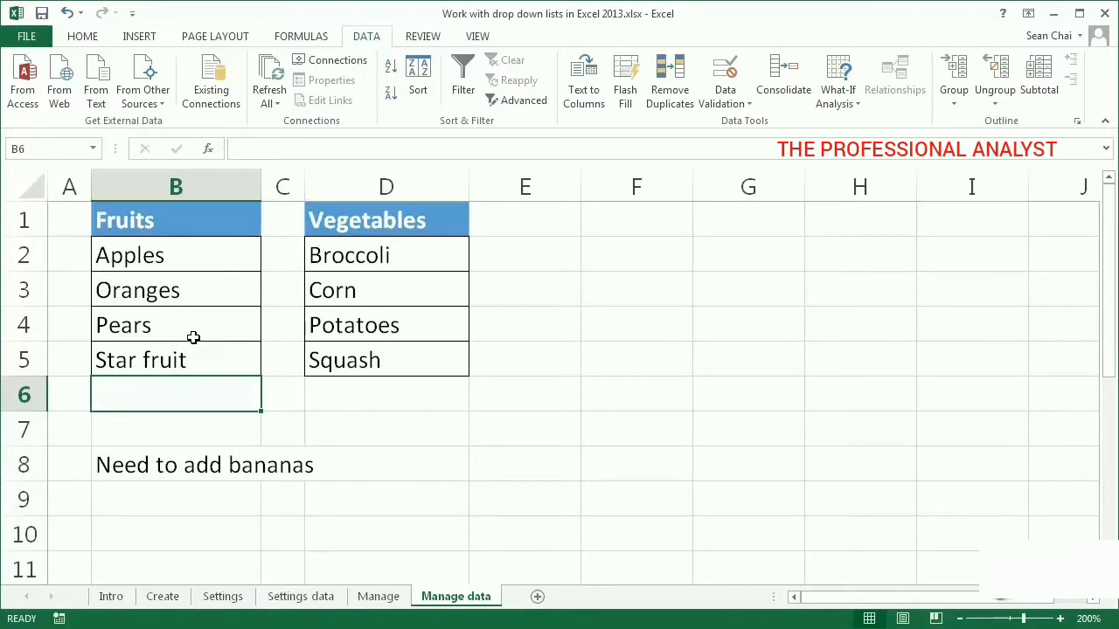
Insert a cell above Oranges in the Fruits list, shifting cells down, and enter Bananas in it
left_click(191, 286)
right_click(191, 286)
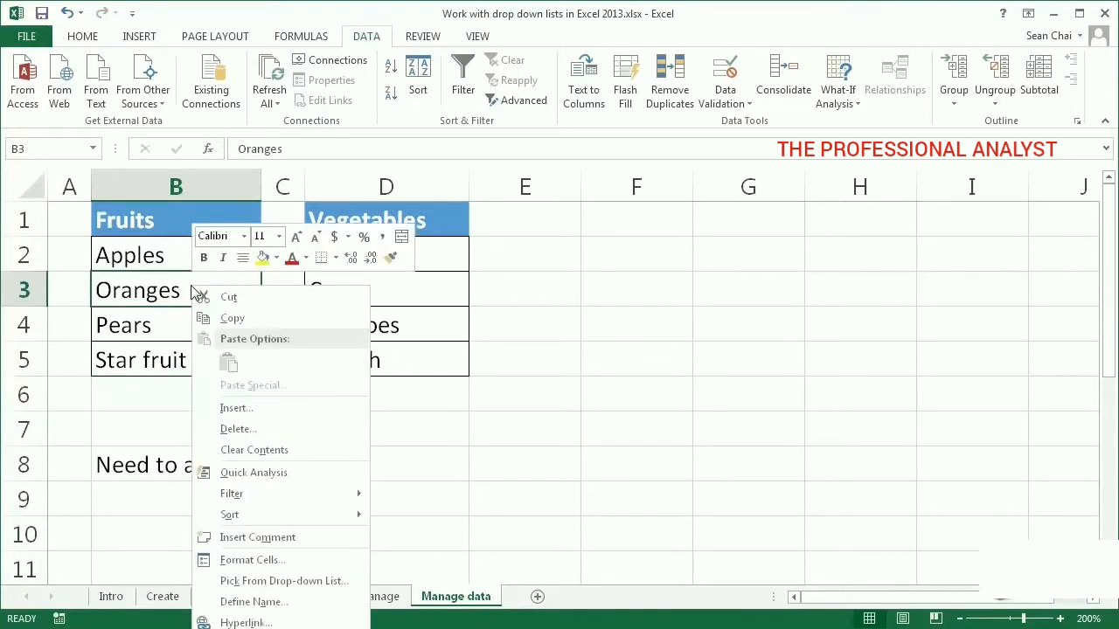
left_click(235, 407)
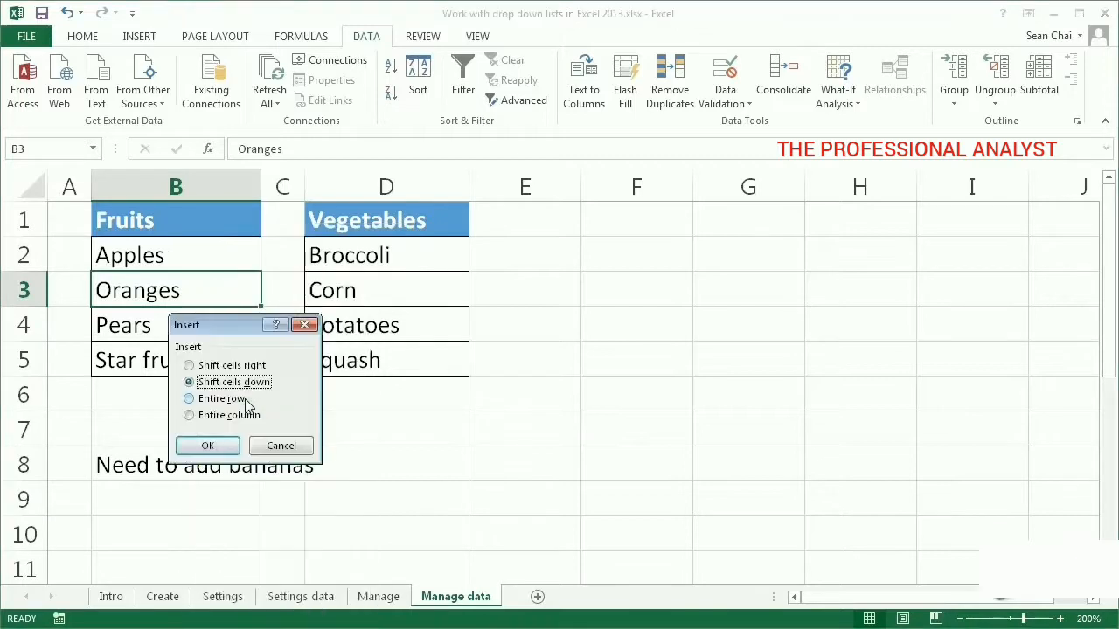
left_click(210, 445)
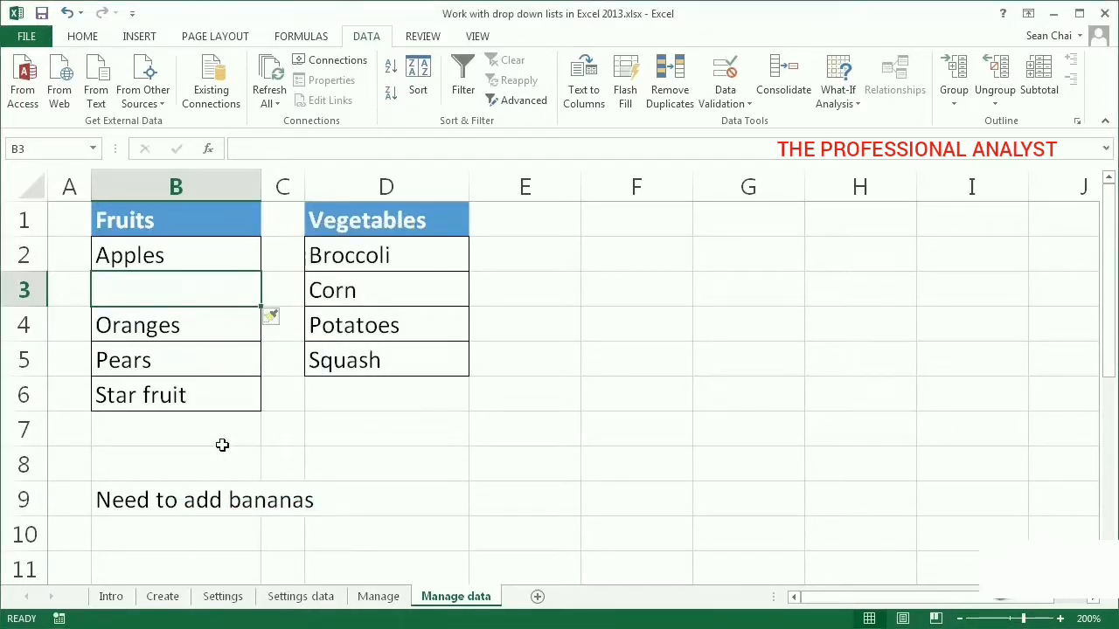
type("Ba")
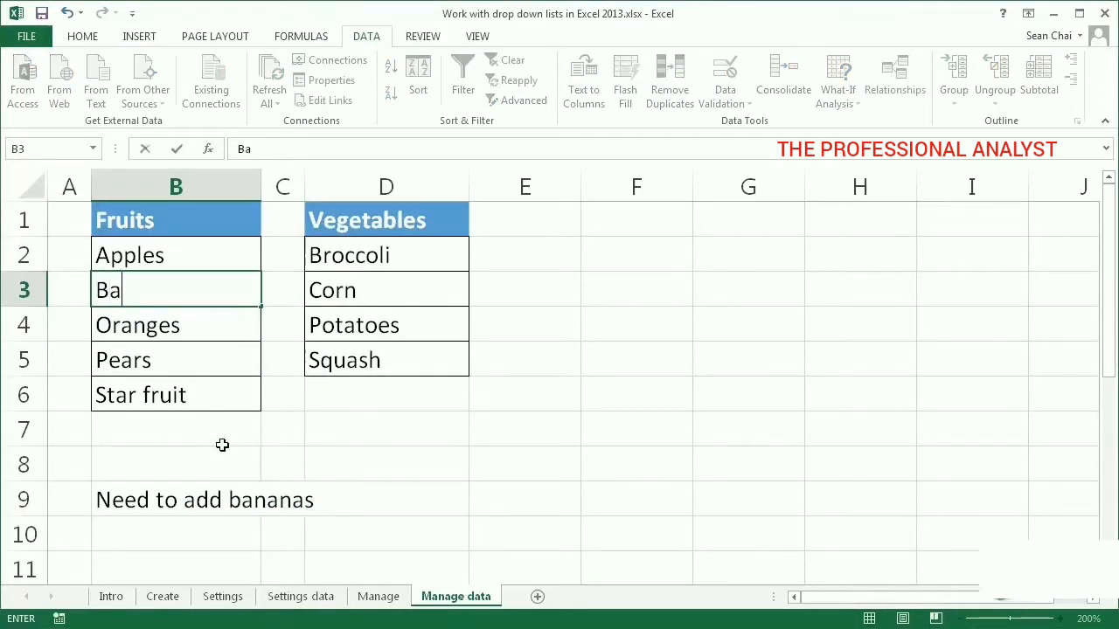
type("nanas")
key("Return")
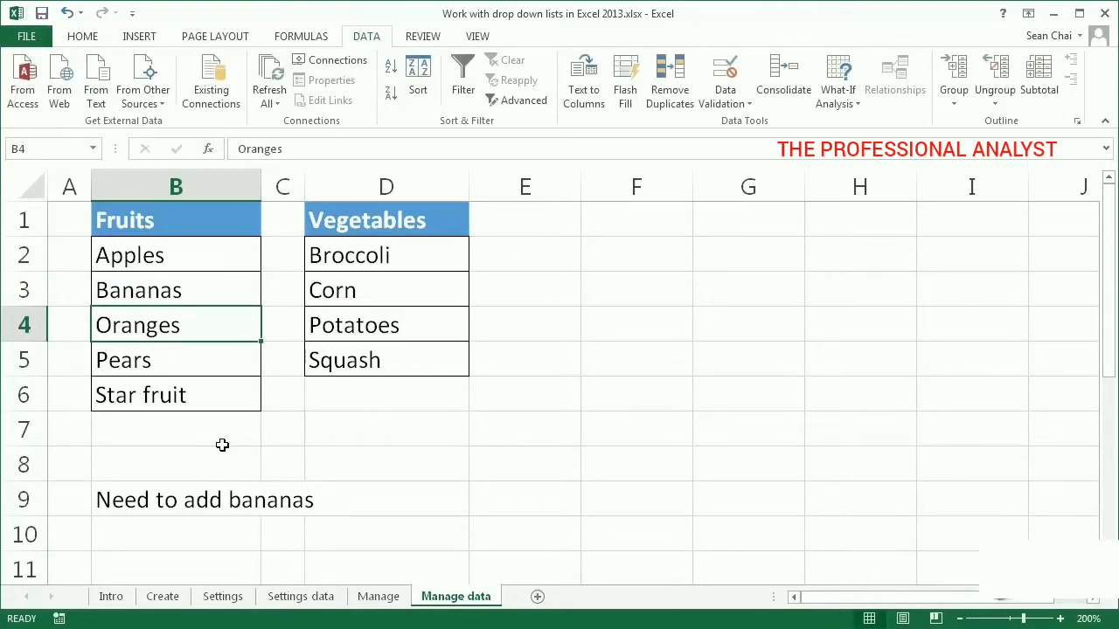
Choose Bananas from the drop-down list in cell D6 of the Manage sheet
left_click(377, 597)
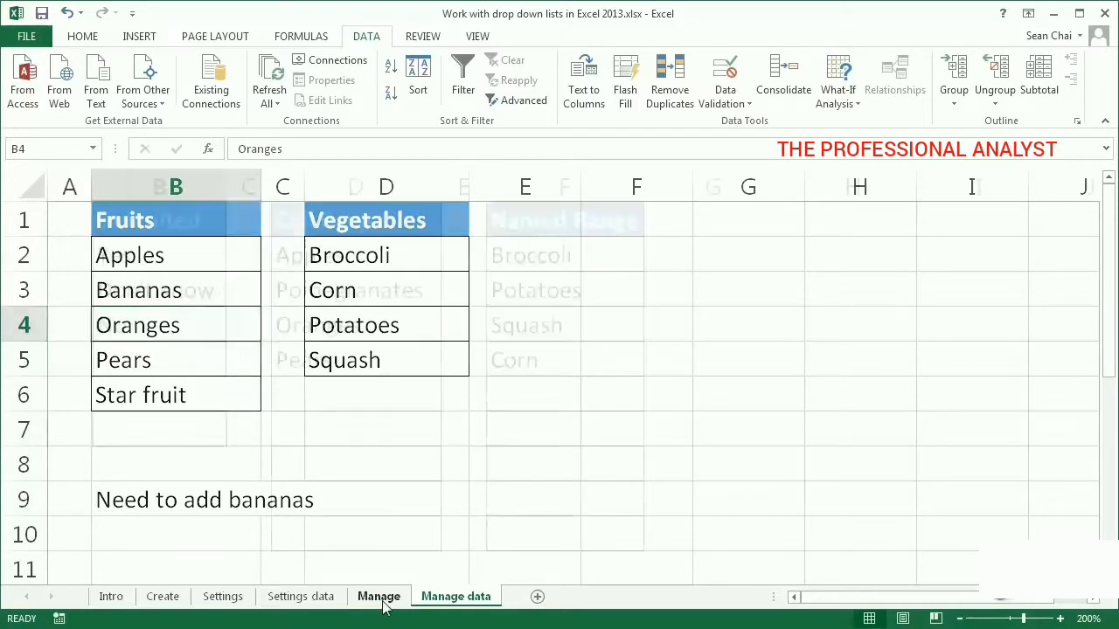
left_click(389, 398)
left_click(449, 407)
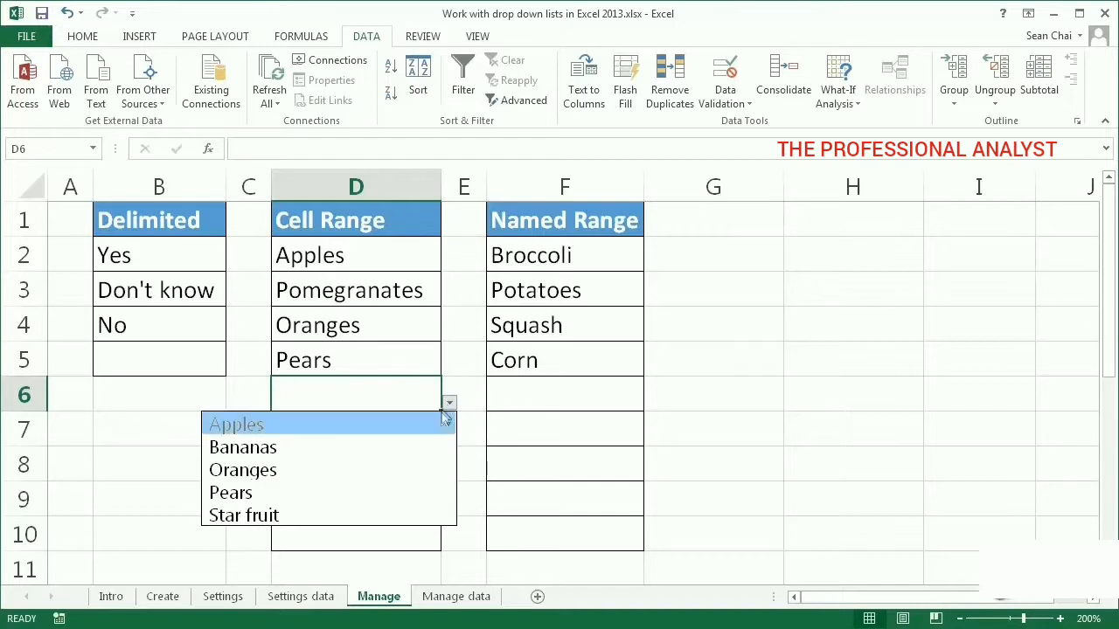
left_click(426, 446)
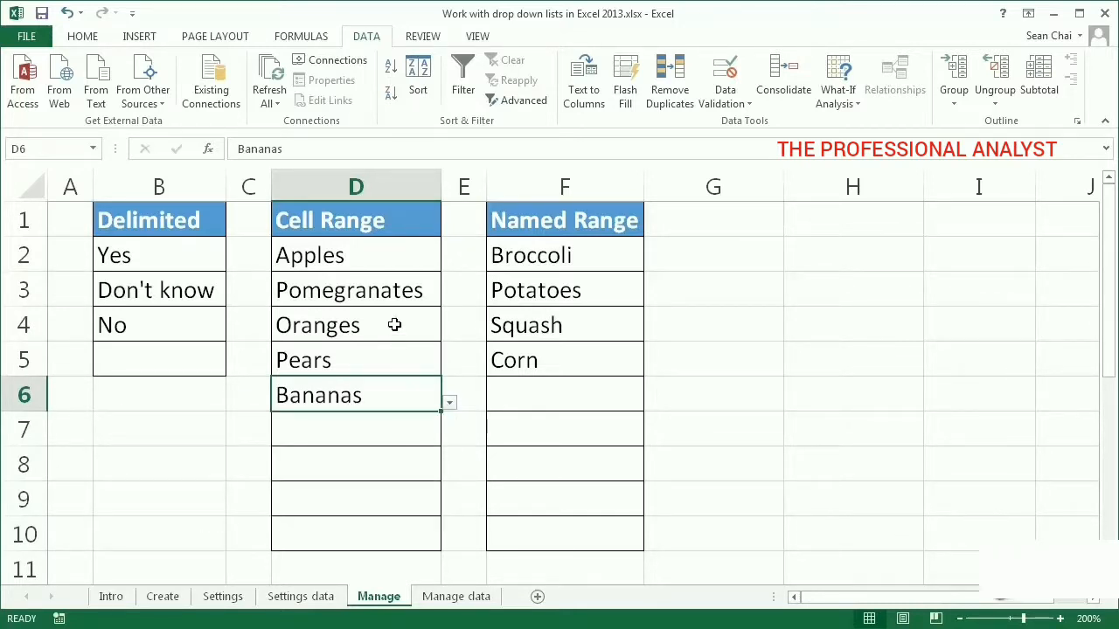
Examine the data validation source range for the Cell Range cells D2:D10
left_click(378, 265)
left_click_drag(377, 265, 370, 522)
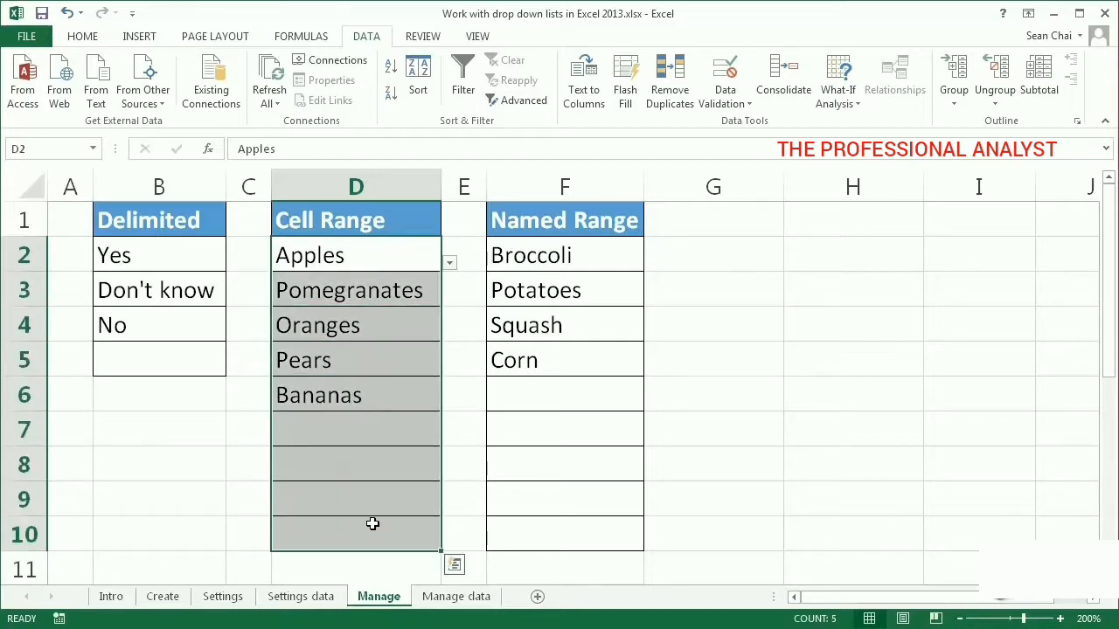
left_click(725, 76)
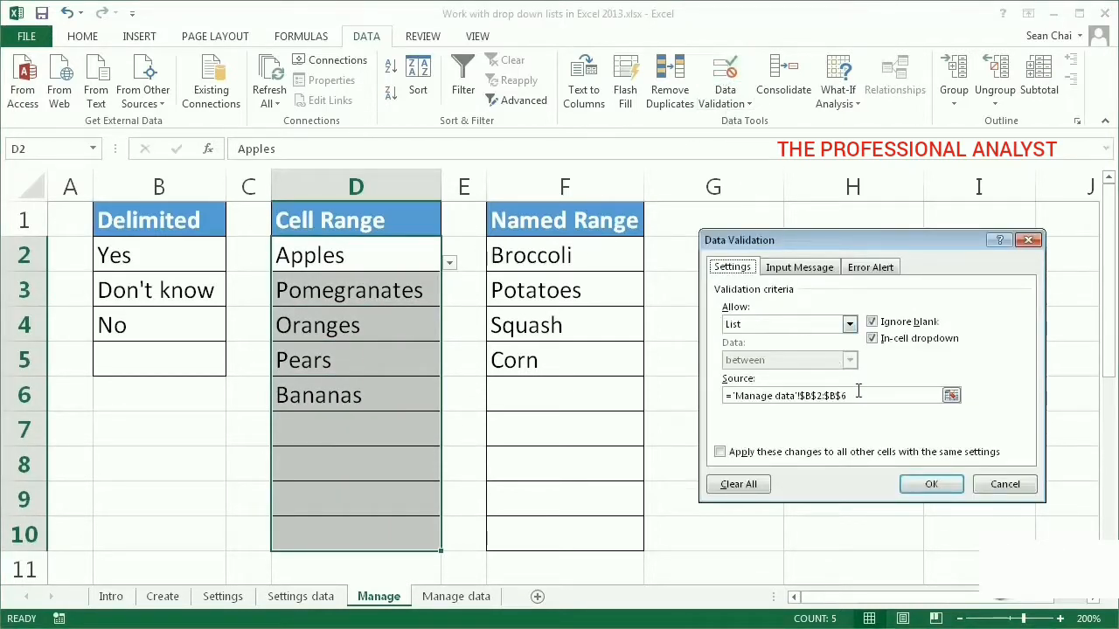
left_click(863, 396)
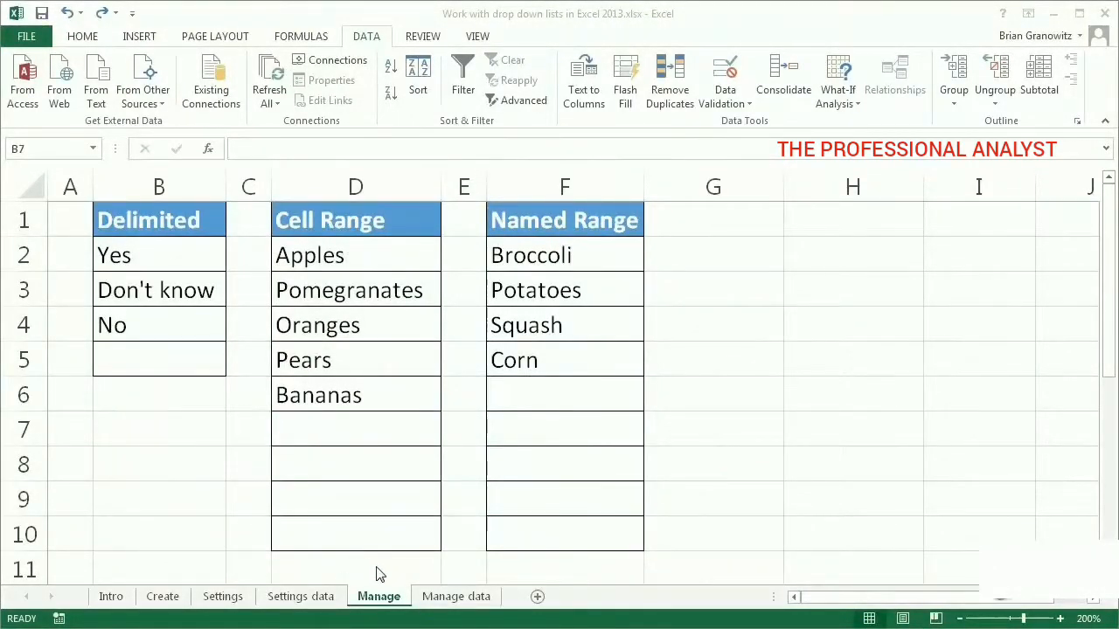
Replace Corn in the Vegetables list on the Manage data sheet with Peas
left_click(455, 596)
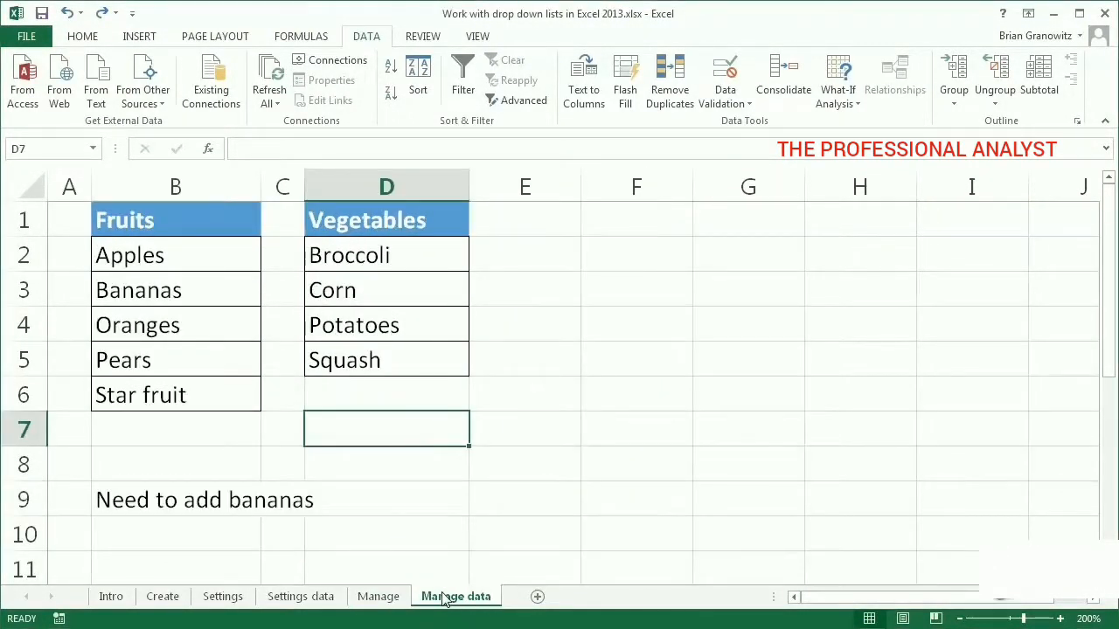
left_click(388, 294)
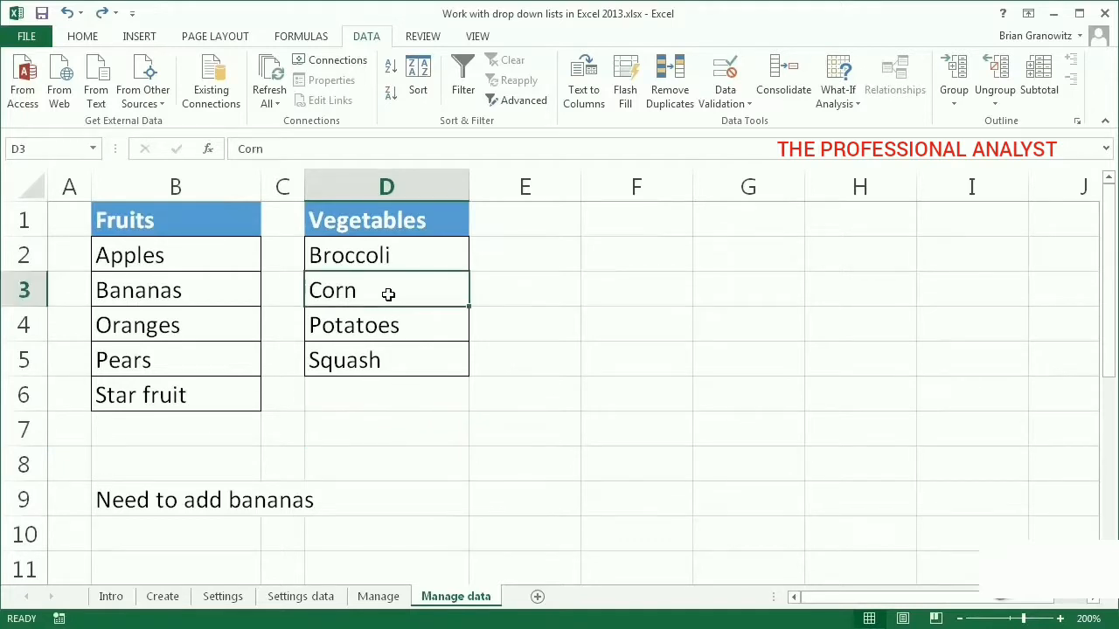
type("Peas")
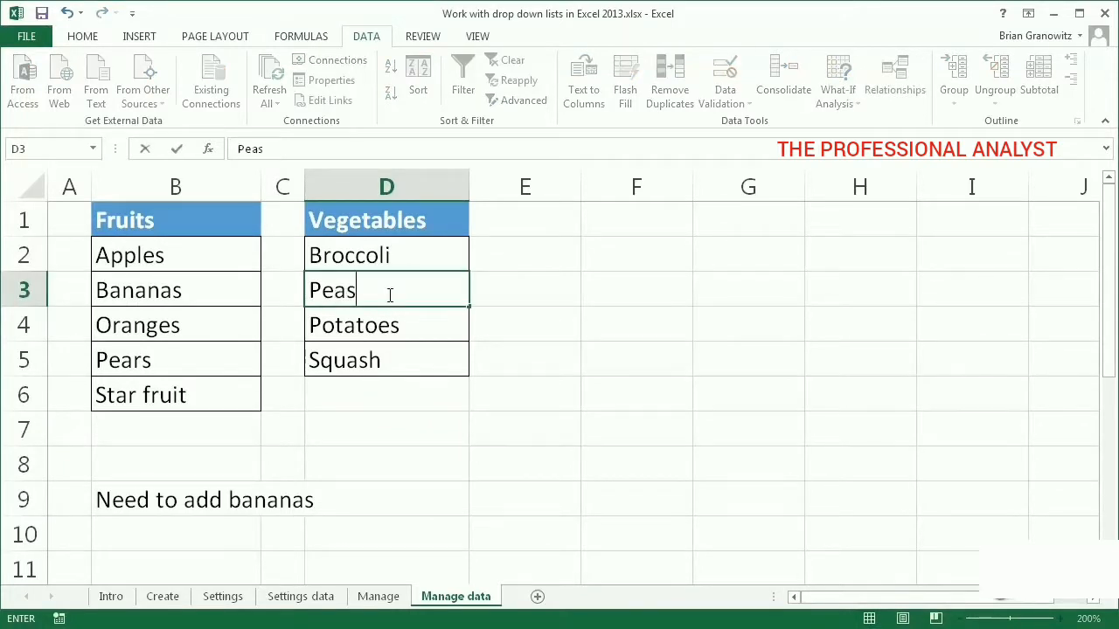
key("Return")
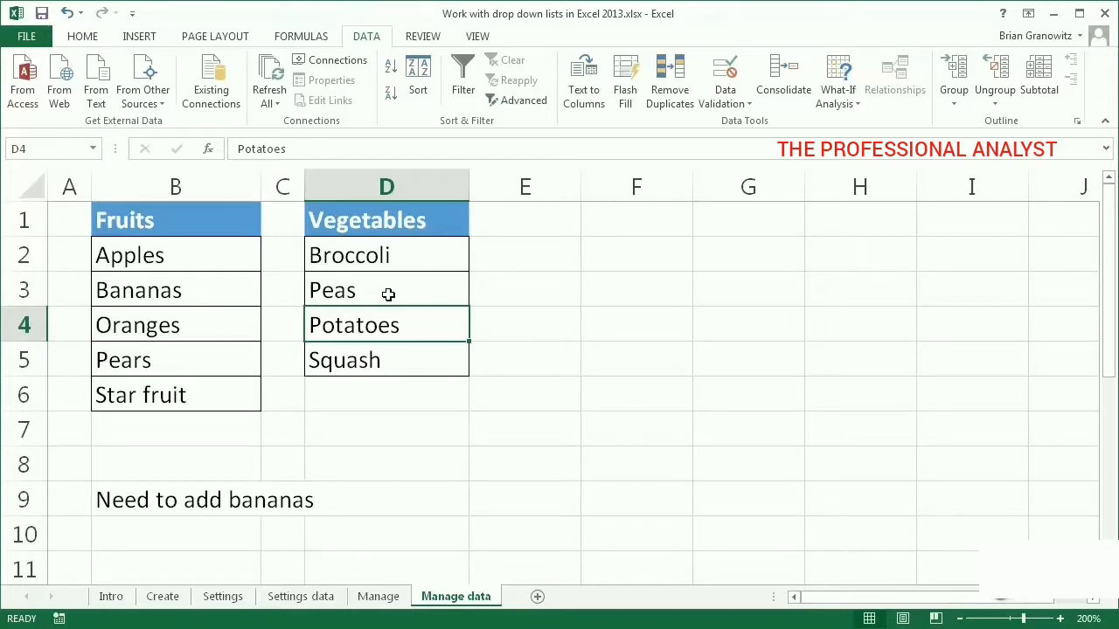
Insert a cell above Peas in the Vegetables list, shifting cells down, and enter Carrots in it
right_click(388, 295)
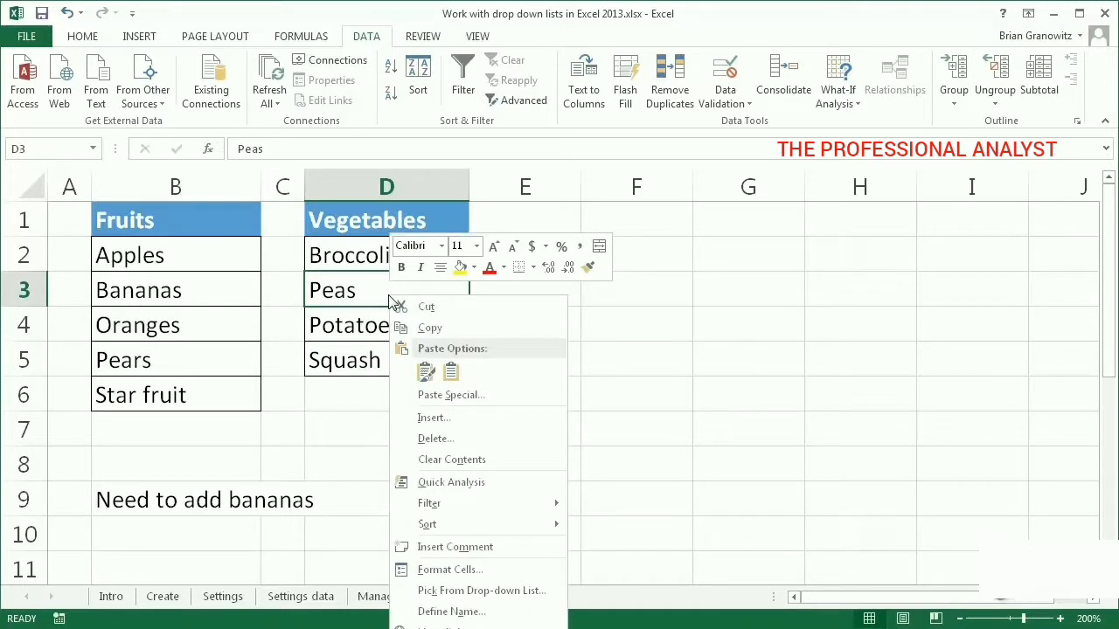
left_click(435, 418)
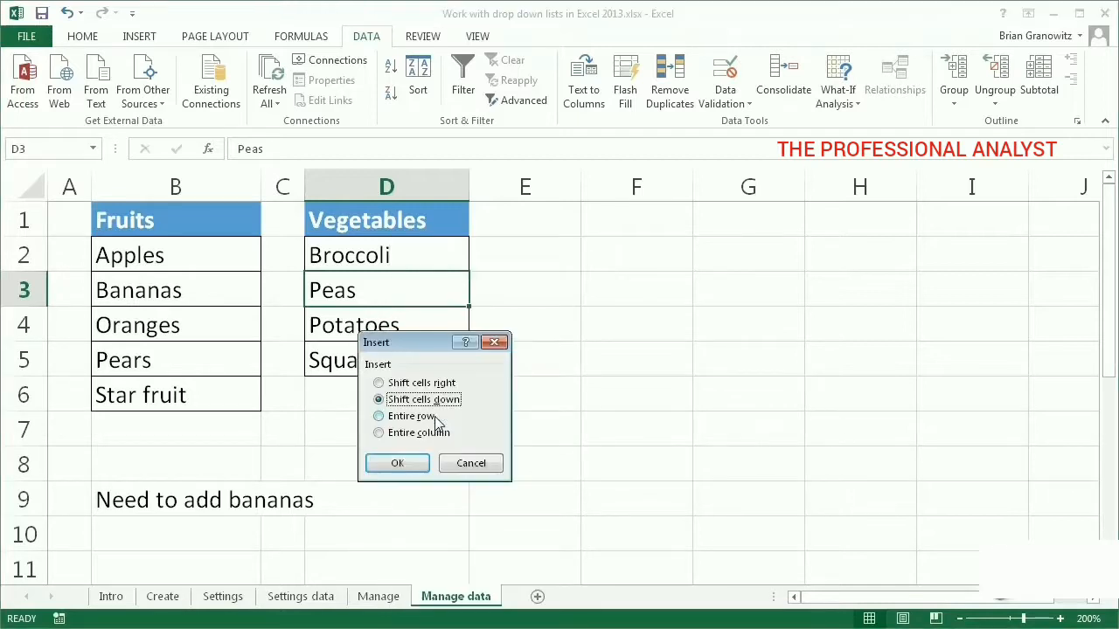
left_click(398, 463)
type("Carrots")
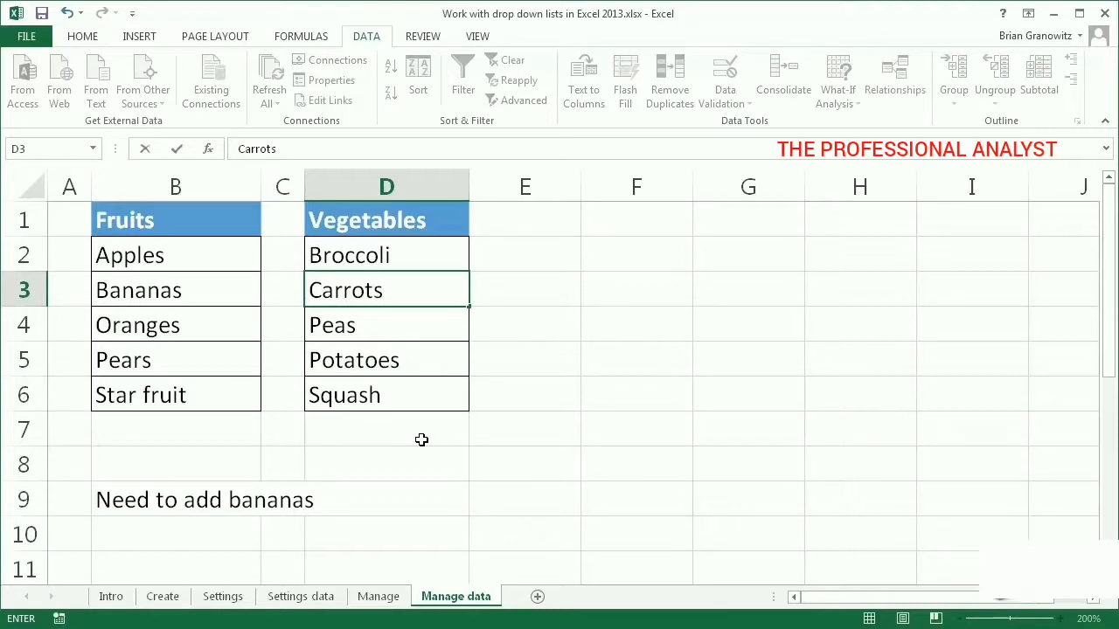
key("Return")
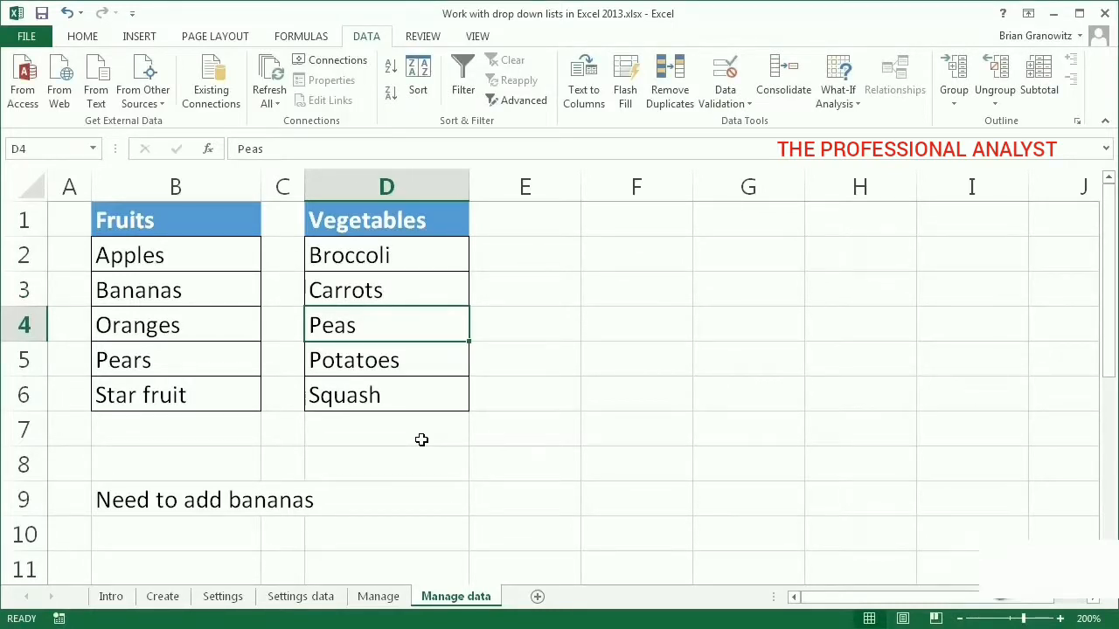
Choose Carrots from the drop-down list in cell F6 of the Manage sheet
left_click(374, 596)
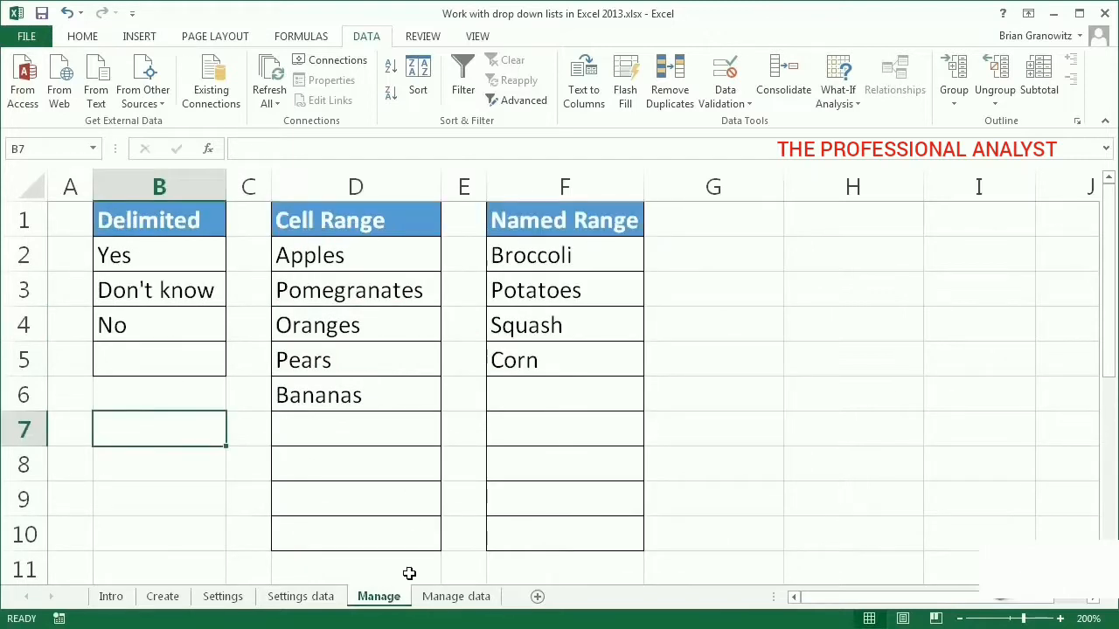
left_click(546, 400)
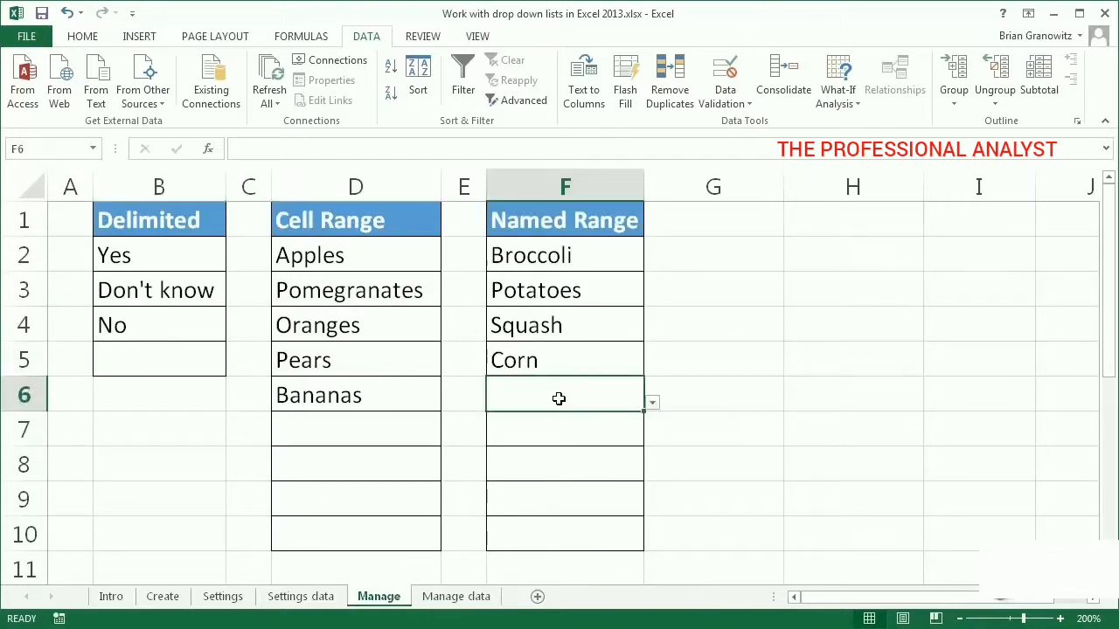
left_click(651, 405)
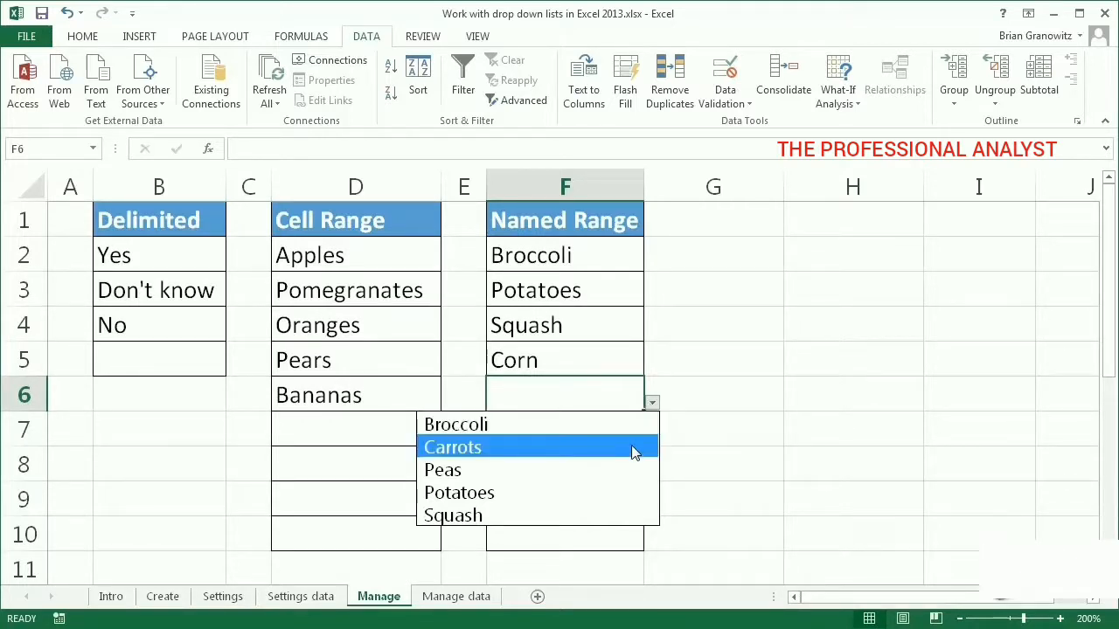
key("Escape")
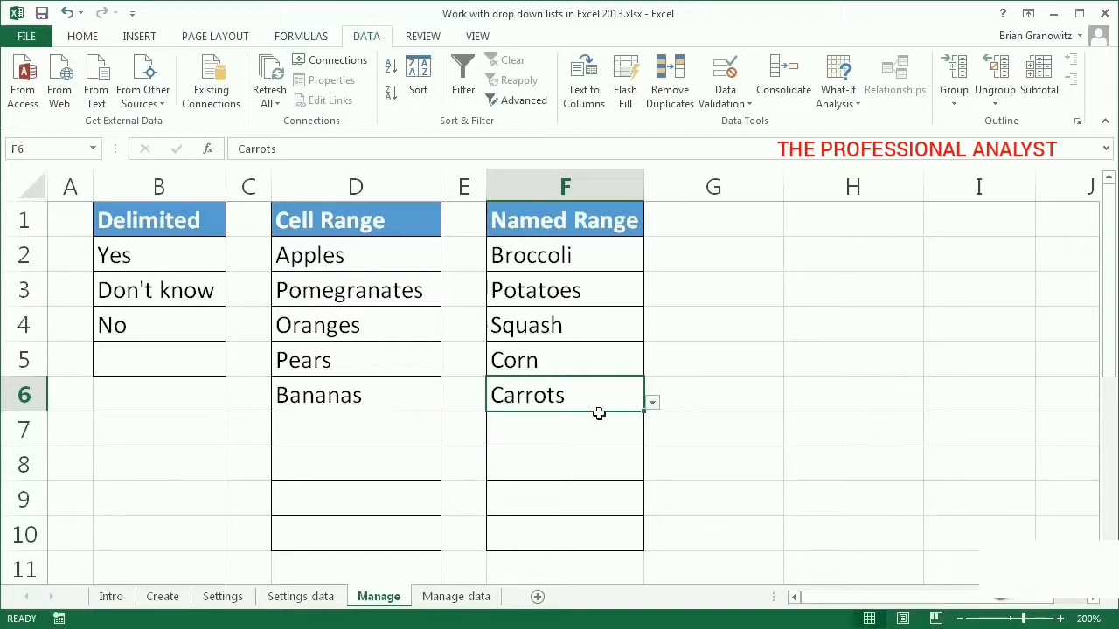
Examine the cell range that the Manage_Veggies name refers to in the Name Manager
left_click(302, 37)
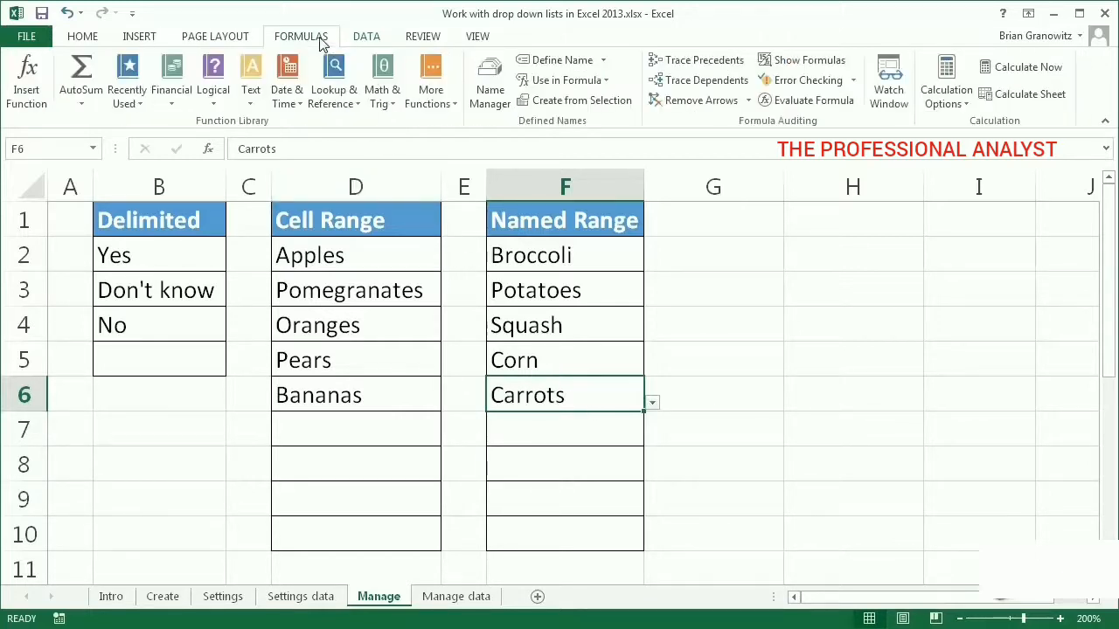
left_click(487, 95)
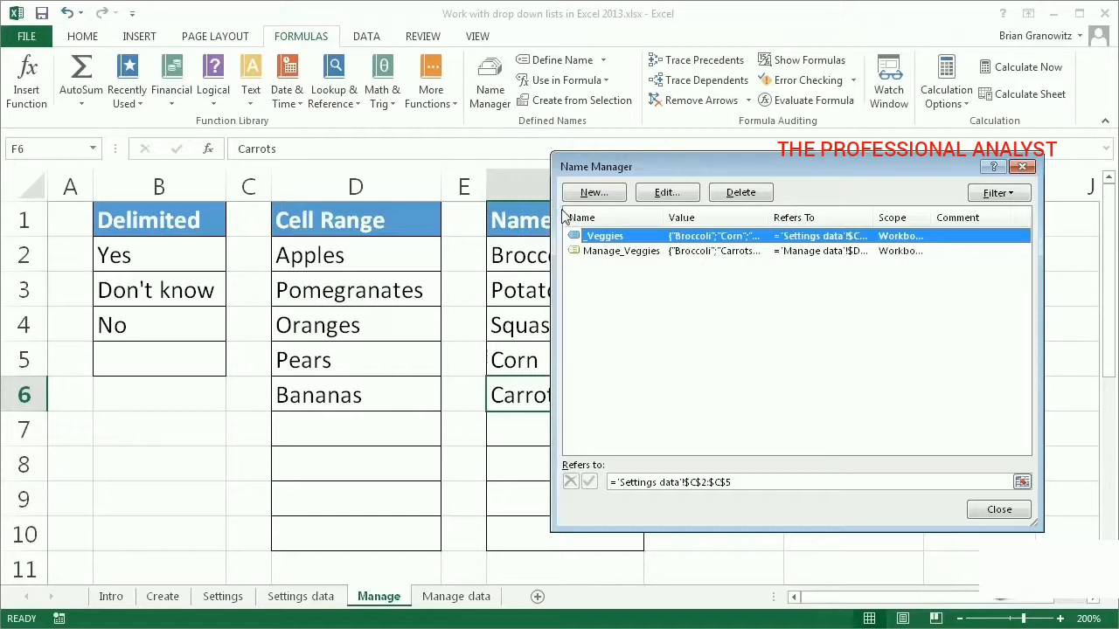
left_click(600, 252)
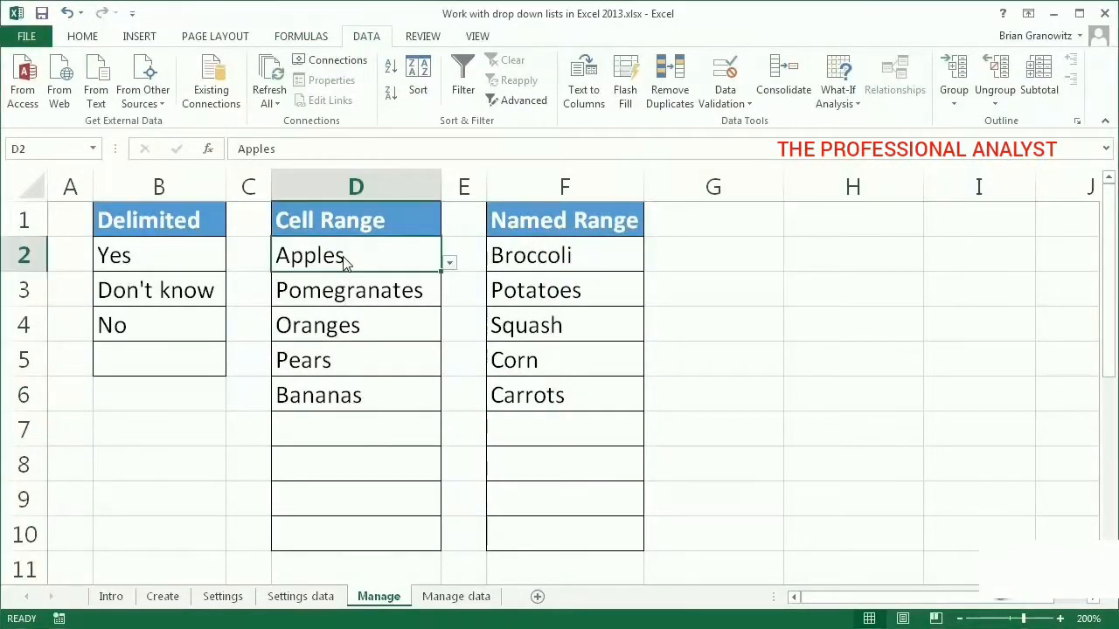
Clear all data validation from the Cell Range cells D2:D10 to remove their drop-down lists
left_click_drag(341, 257, 348, 521)
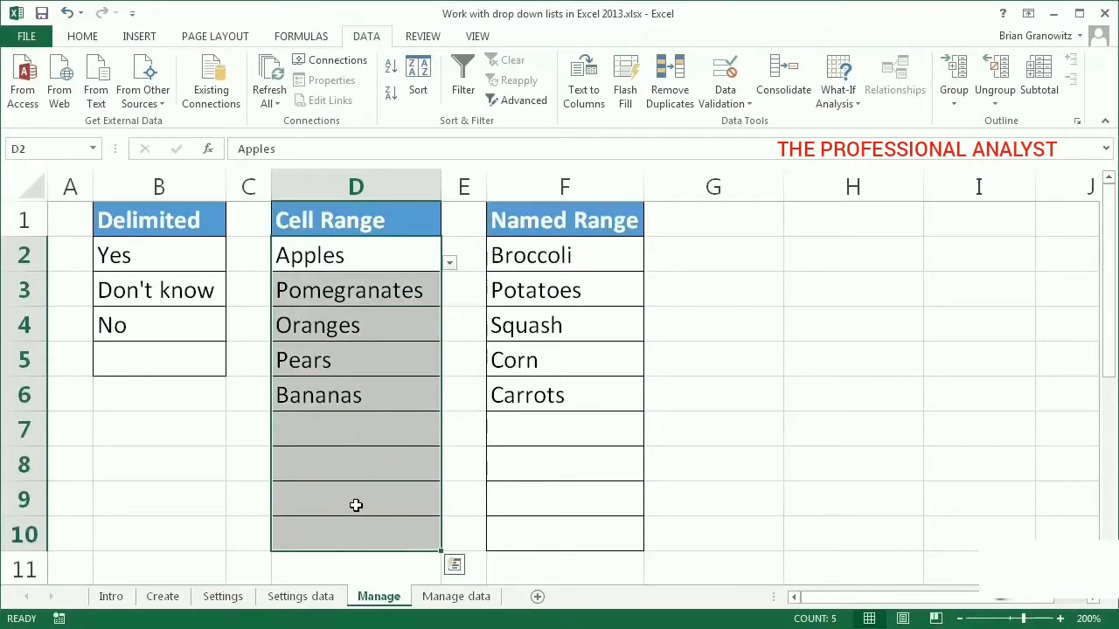
left_click(725, 75)
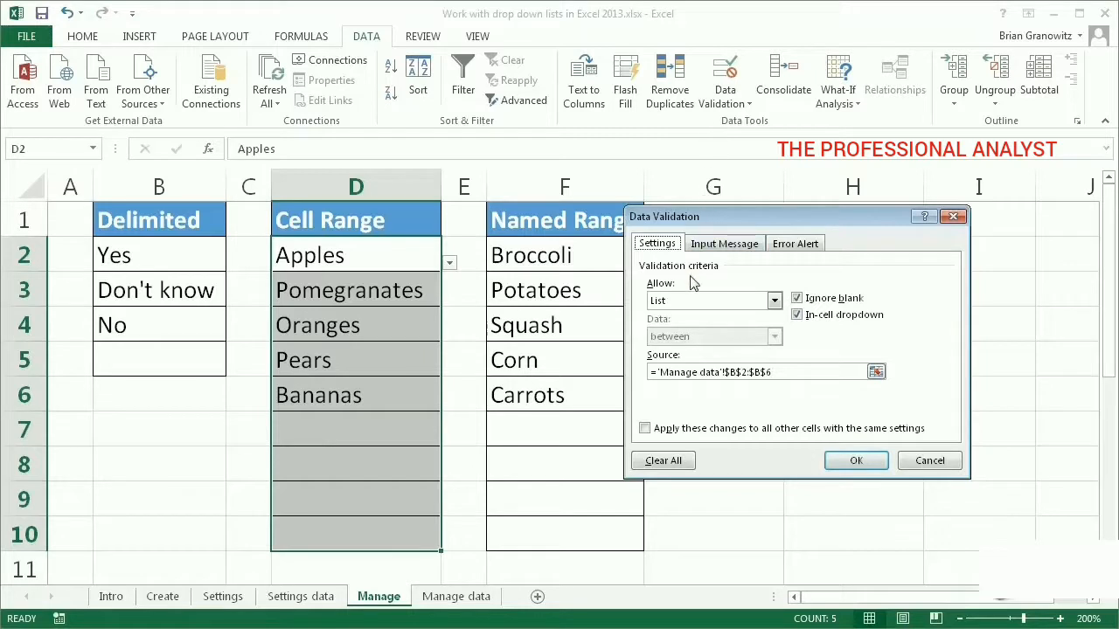
left_click(682, 461)
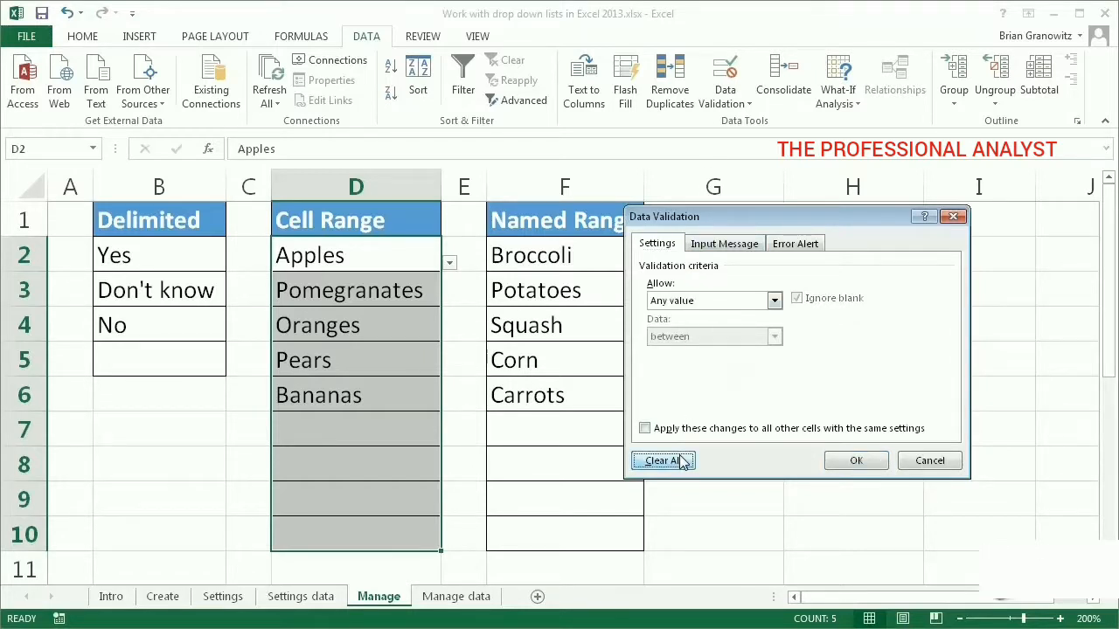
left_click(850, 461)
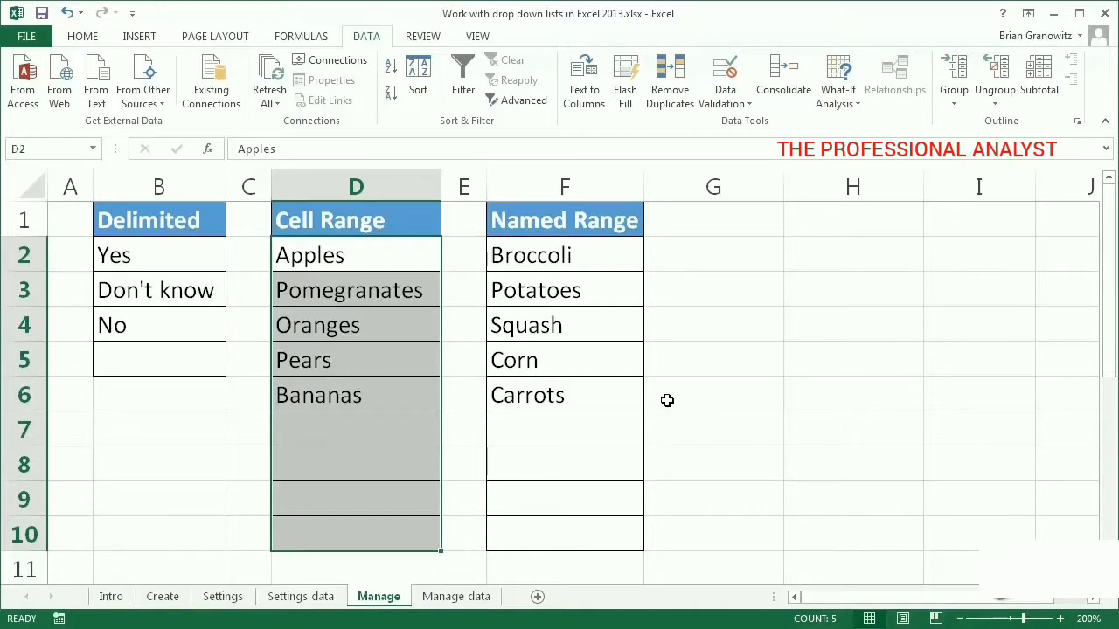
Delete the contents of the Cell Range cells D2:D10 on the Manage sheet
left_click(388, 254)
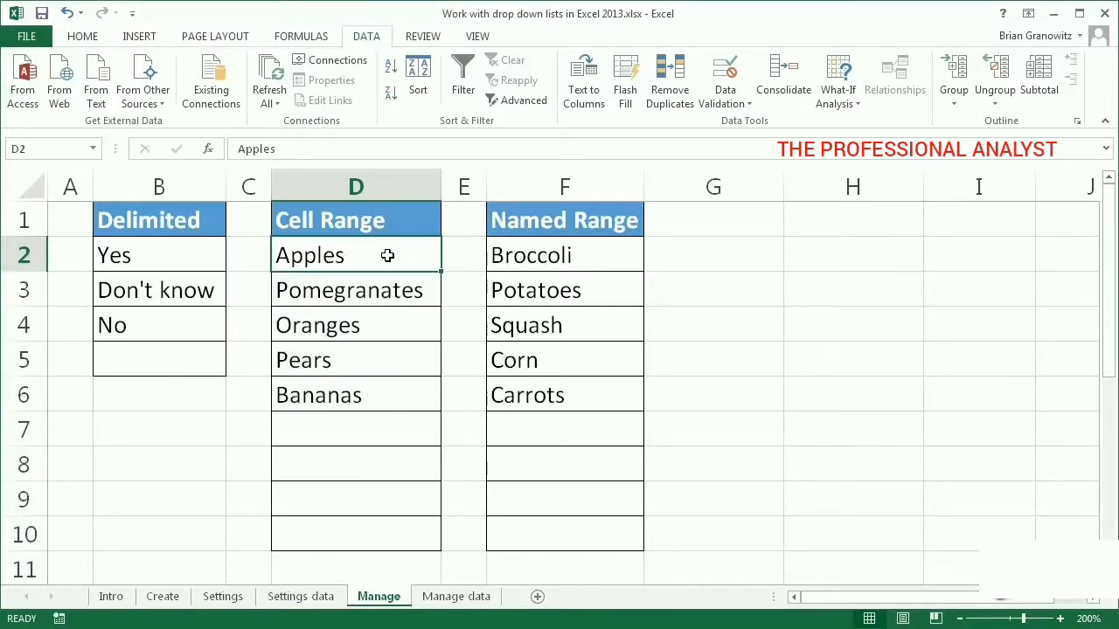
left_click_drag(387, 254, 371, 519)
key("Delete")
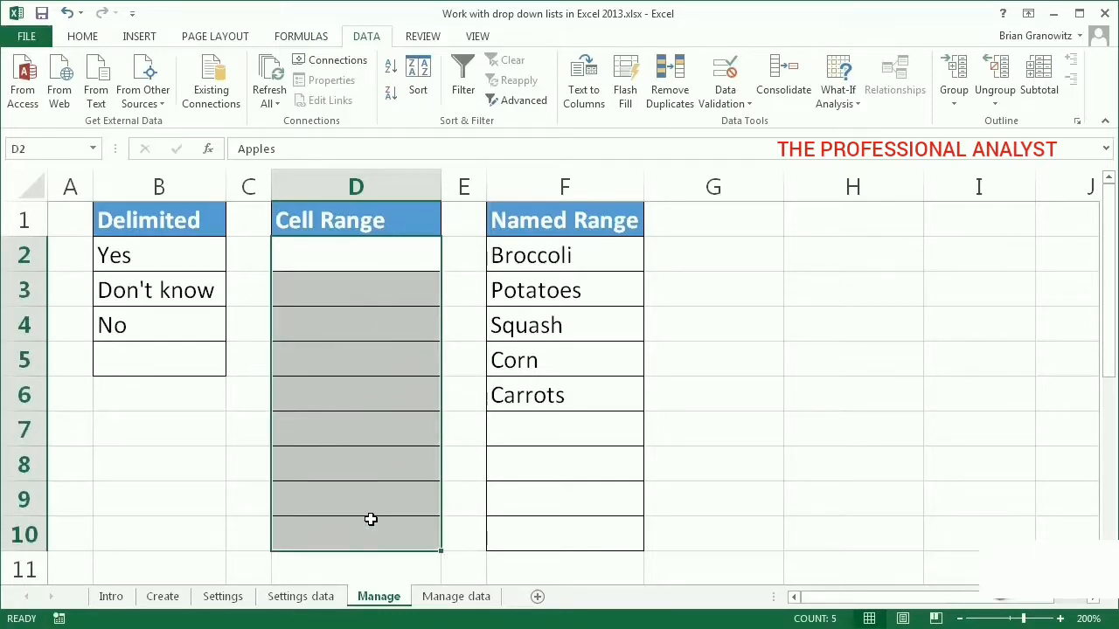